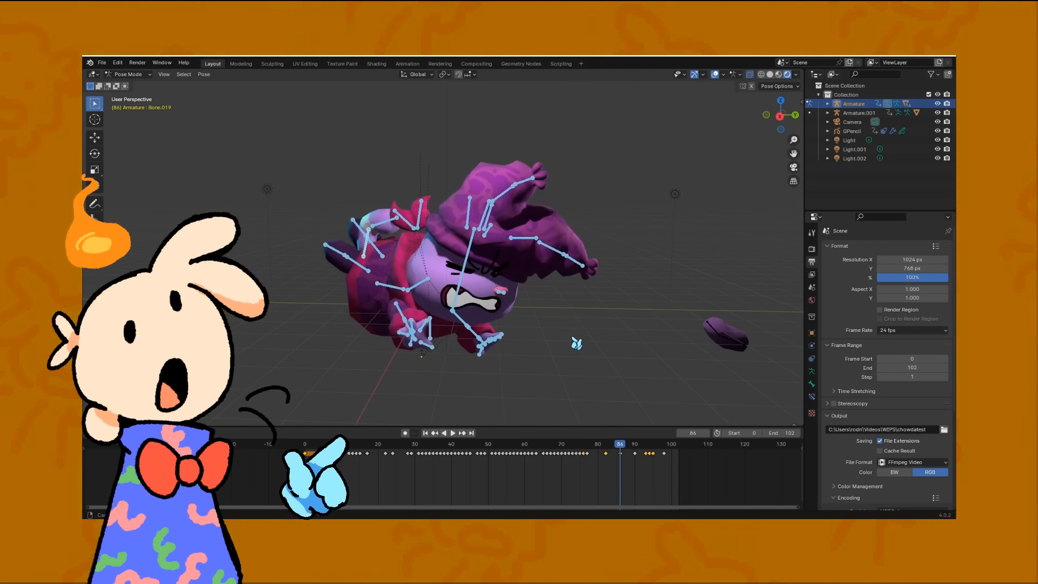
Step: Scrub the character animation back to frame 60 and examine the untextured character model from several angles
drag(617, 452, 527, 447)
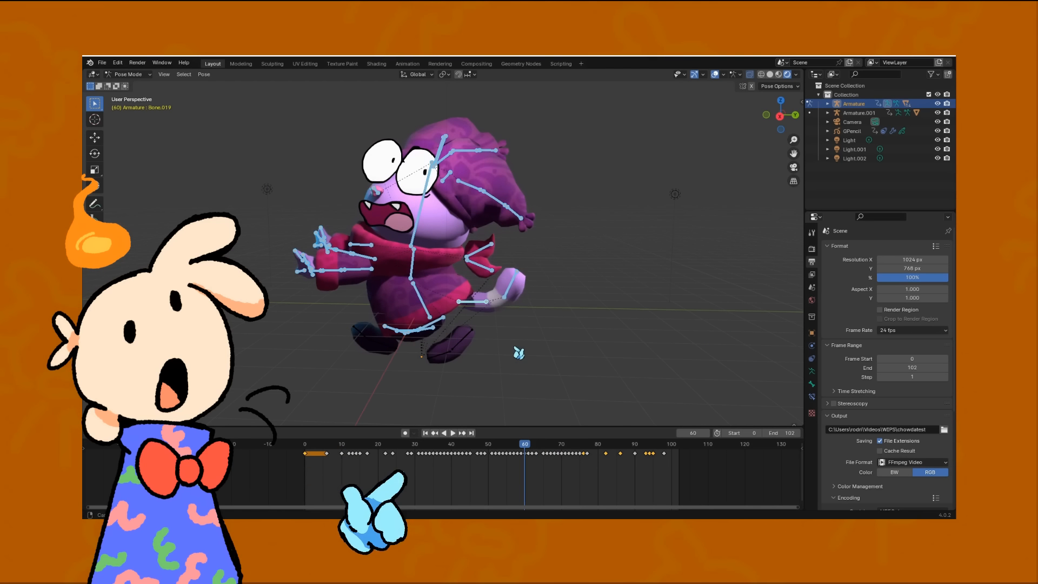
middle_drag(519, 355, 484, 363)
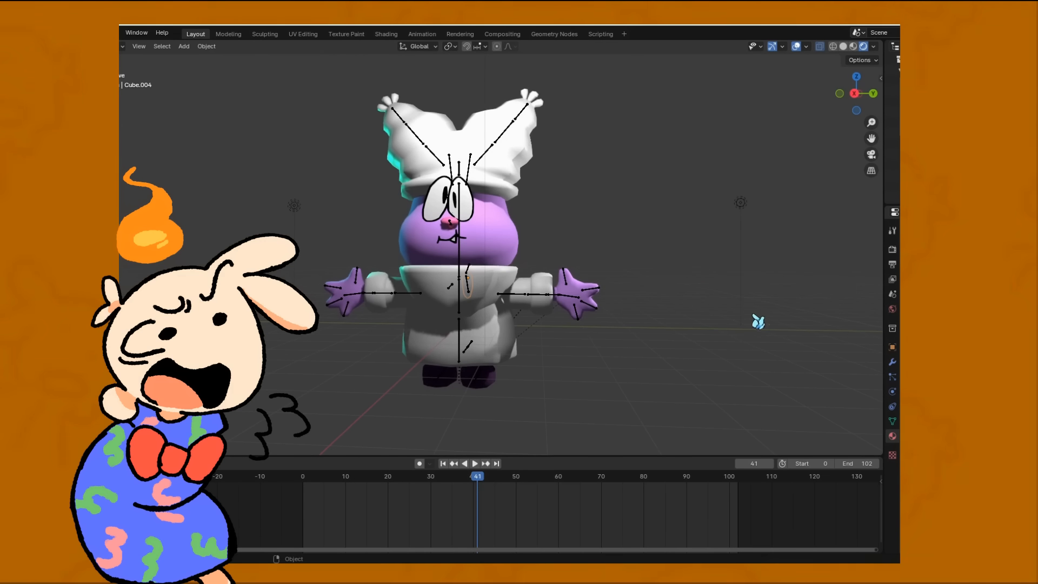
middle_drag(757, 323, 650, 265)
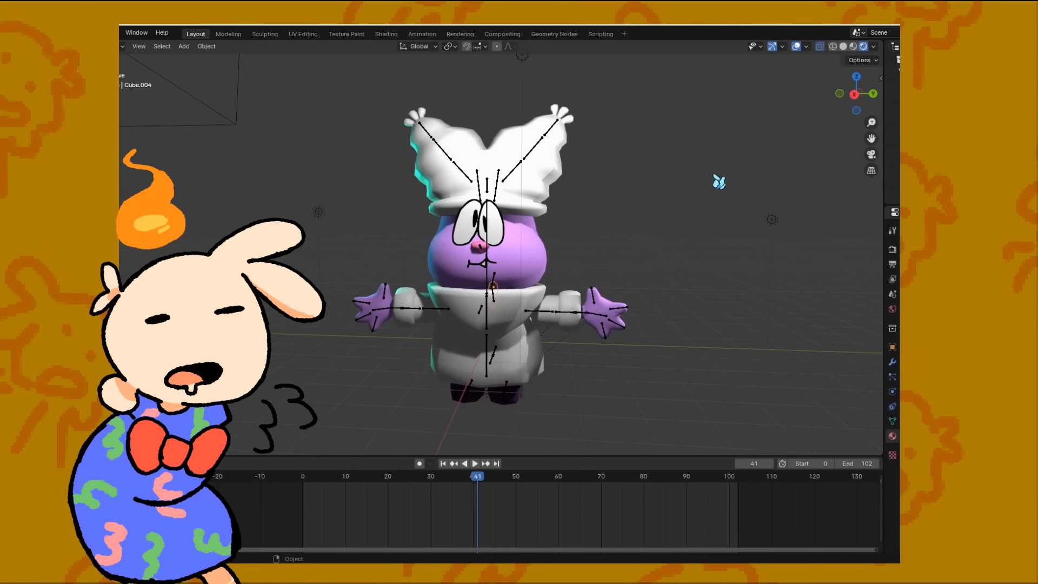
scroll(716, 174, up, 3)
middle_drag(716, 174, 559, 218)
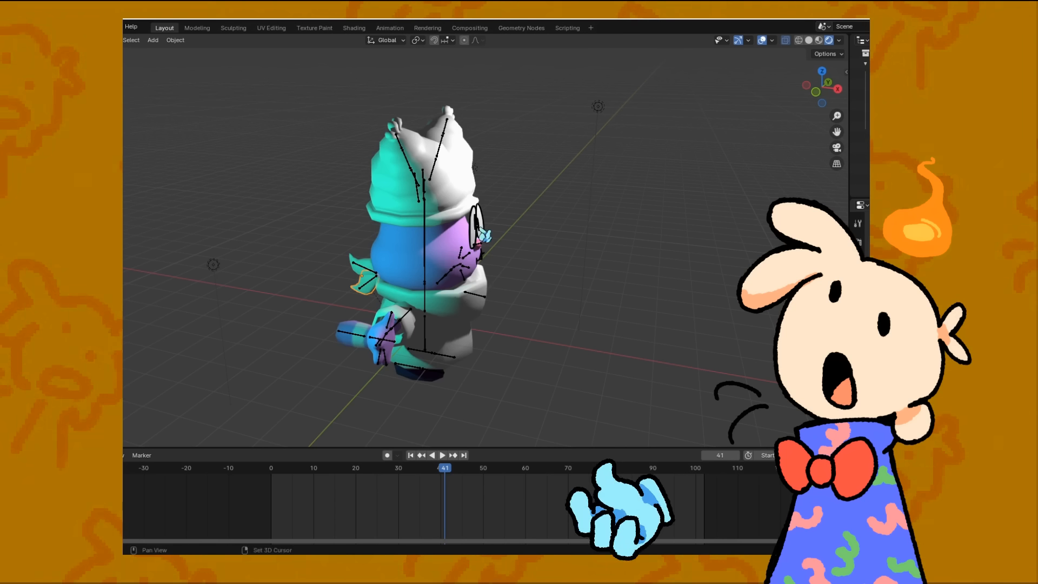
middle_drag(454, 261, 570, 255)
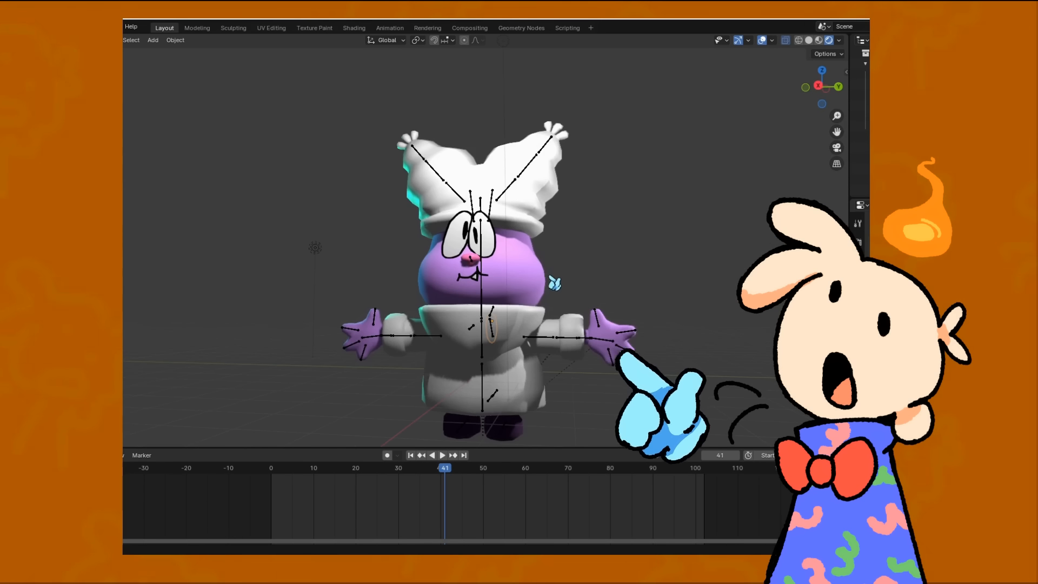
middle_drag(604, 302, 579, 280)
scroll(579, 280, down, 4)
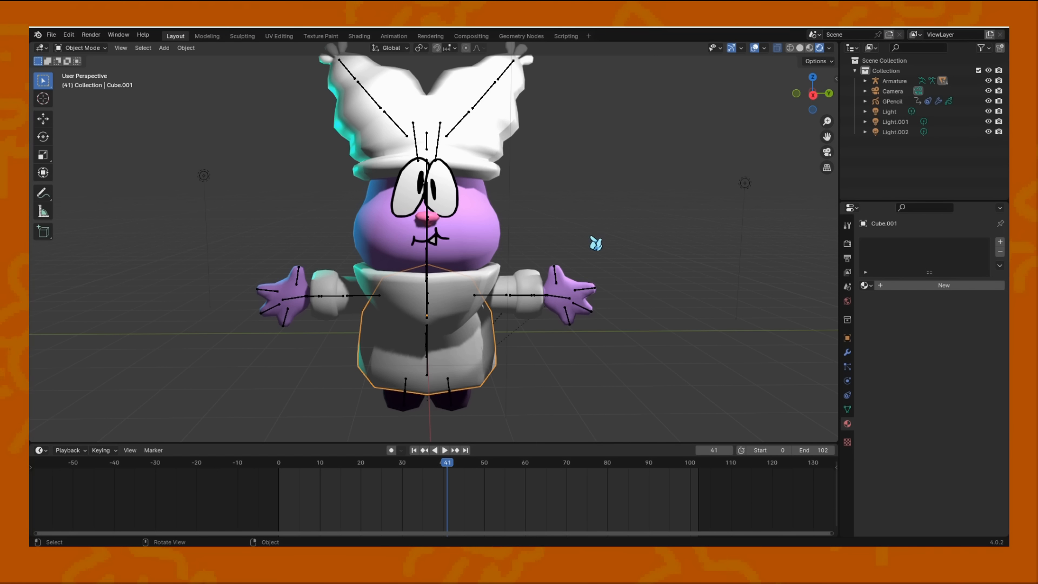
middle_drag(595, 244, 586, 245)
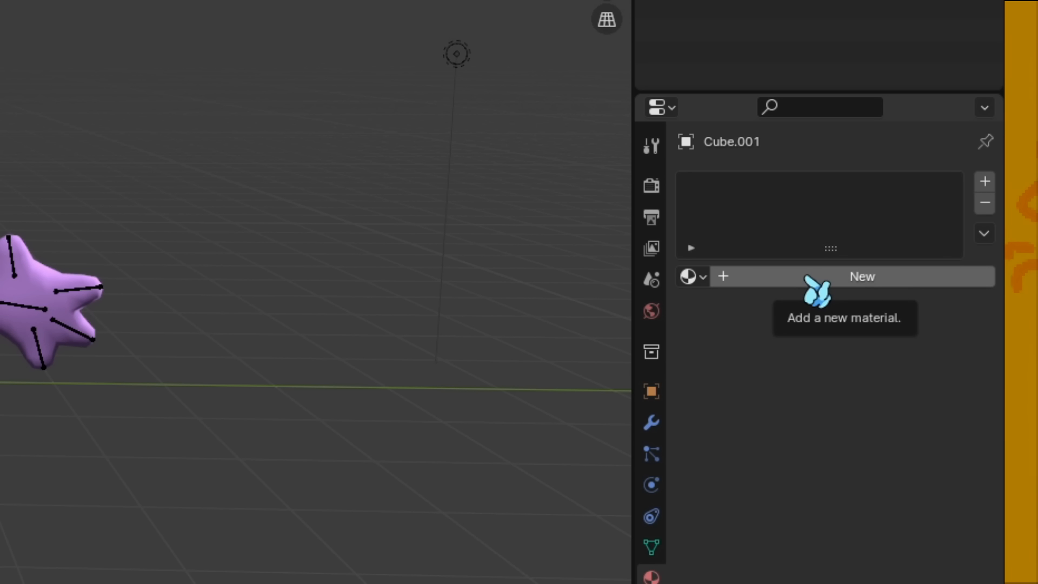
Step: Add a new material to the character's shirt mesh and set its Base Color to an Image Texture
click(813, 281)
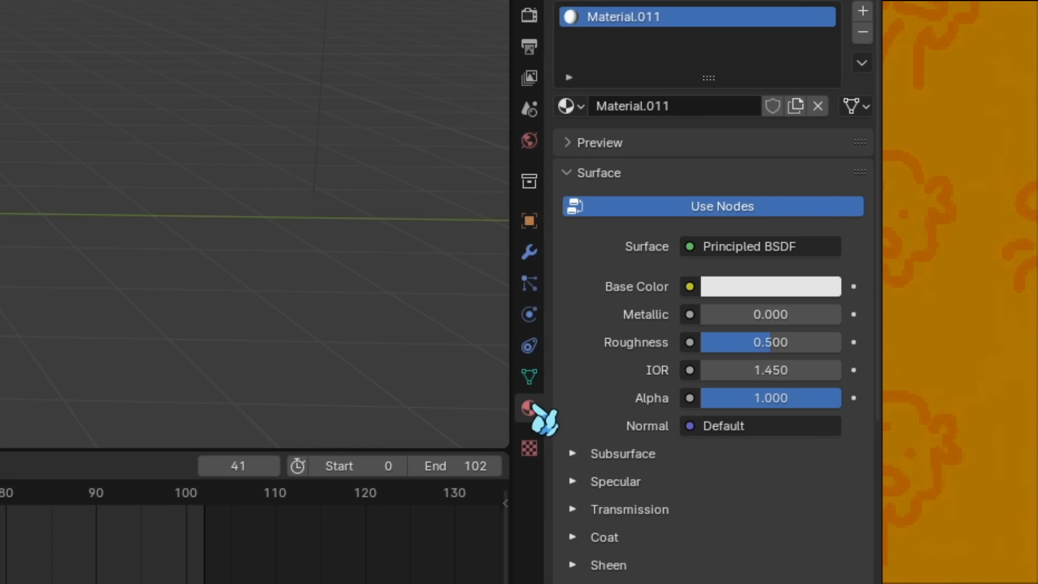
click(528, 380)
click(529, 407)
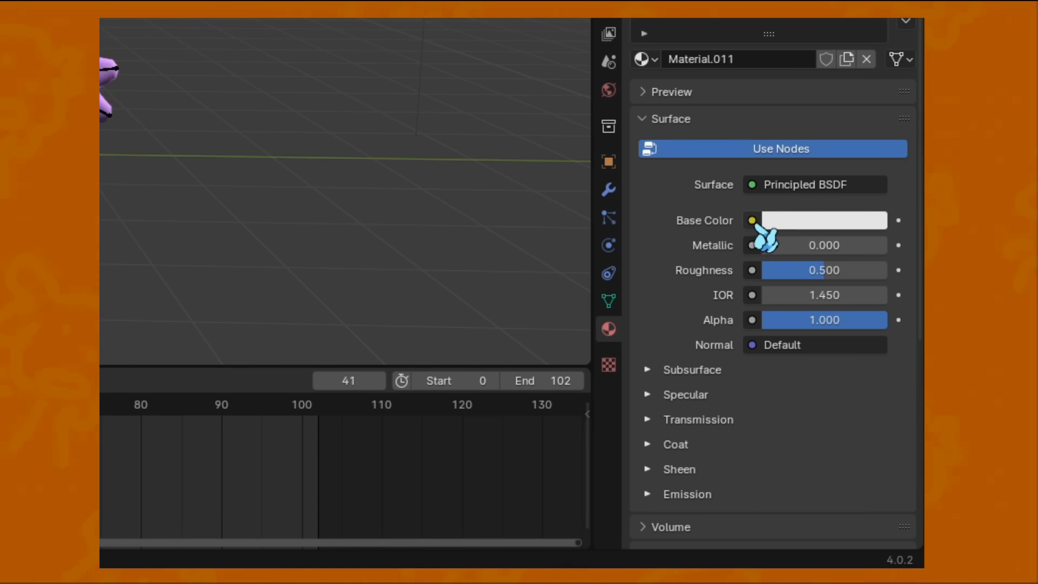
click(752, 221)
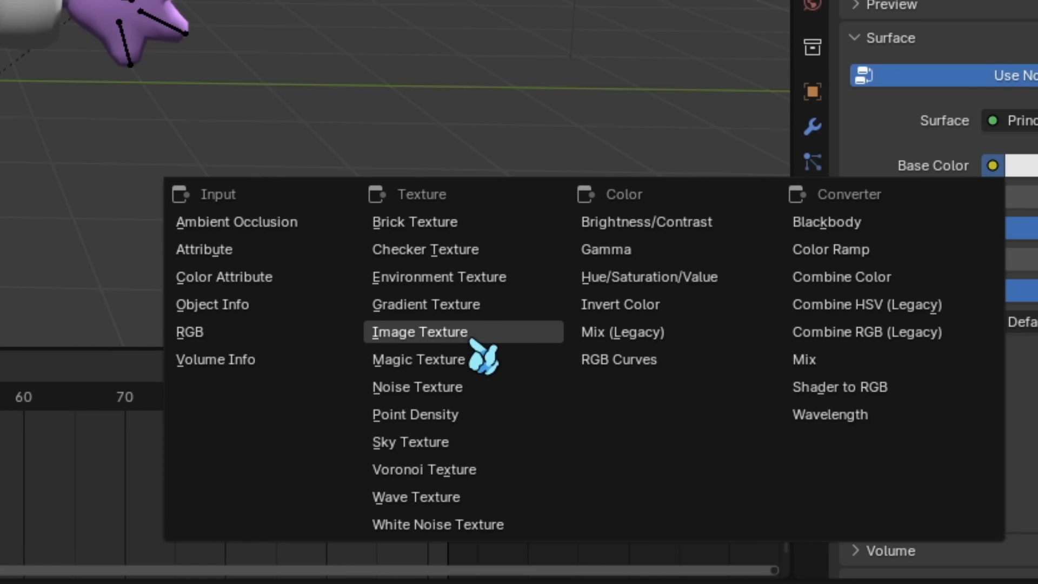
click(487, 366)
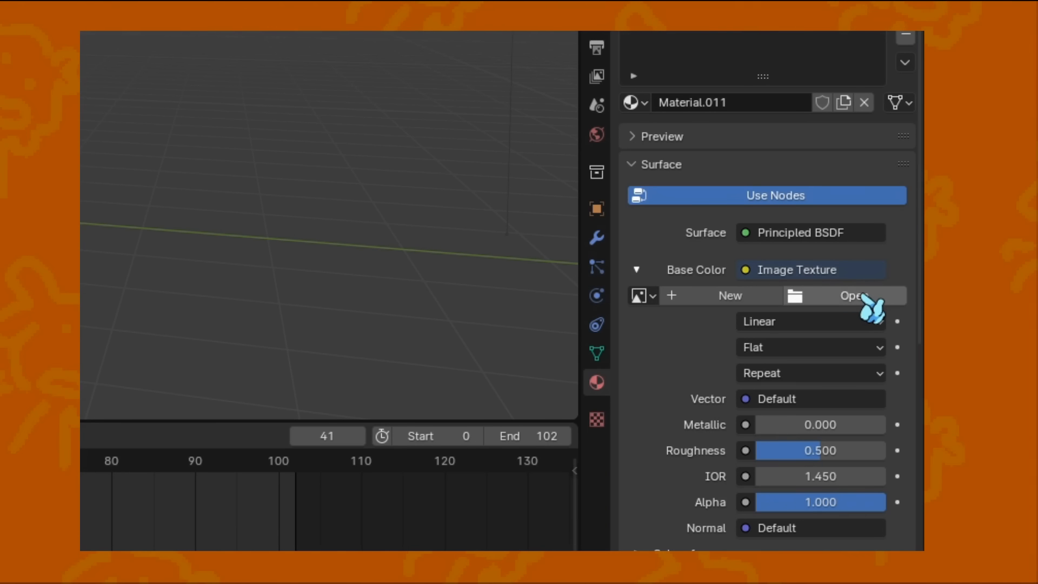
Step: Load chowder shirt.jpeg from the tex folder as the shirt material's image texture
click(864, 296)
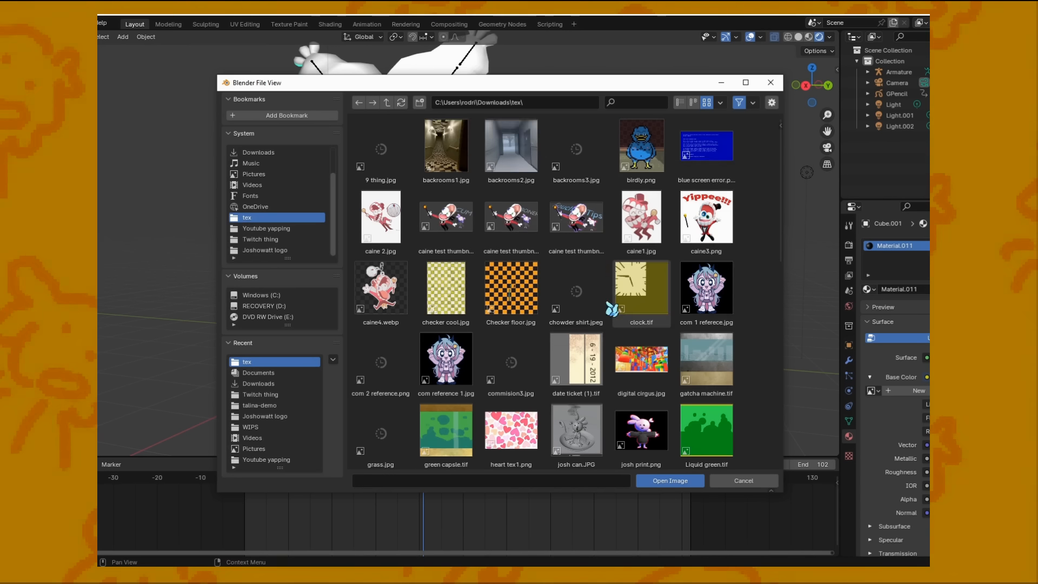
scroll(613, 308, down, 1)
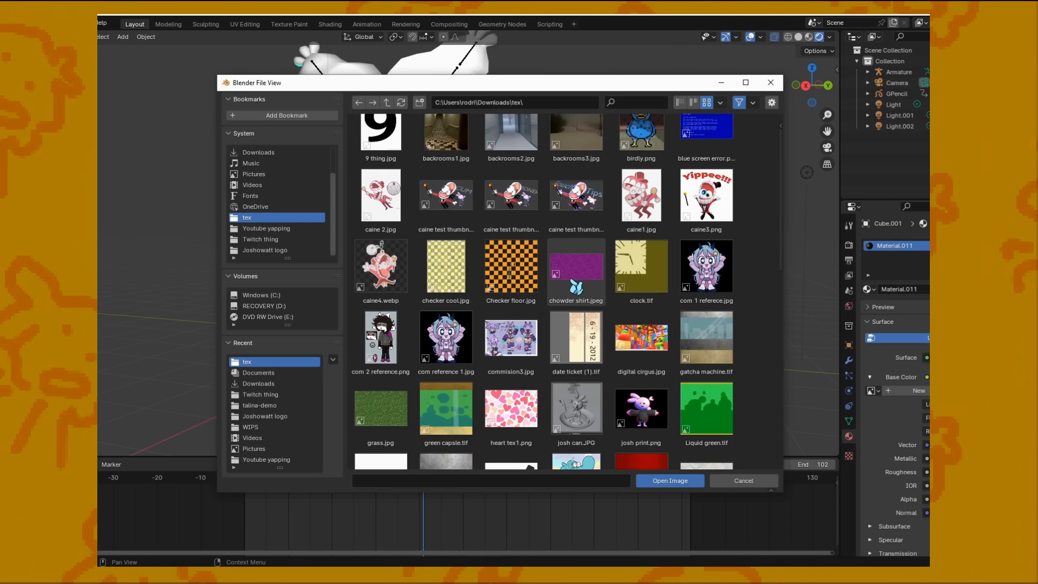
click(675, 481)
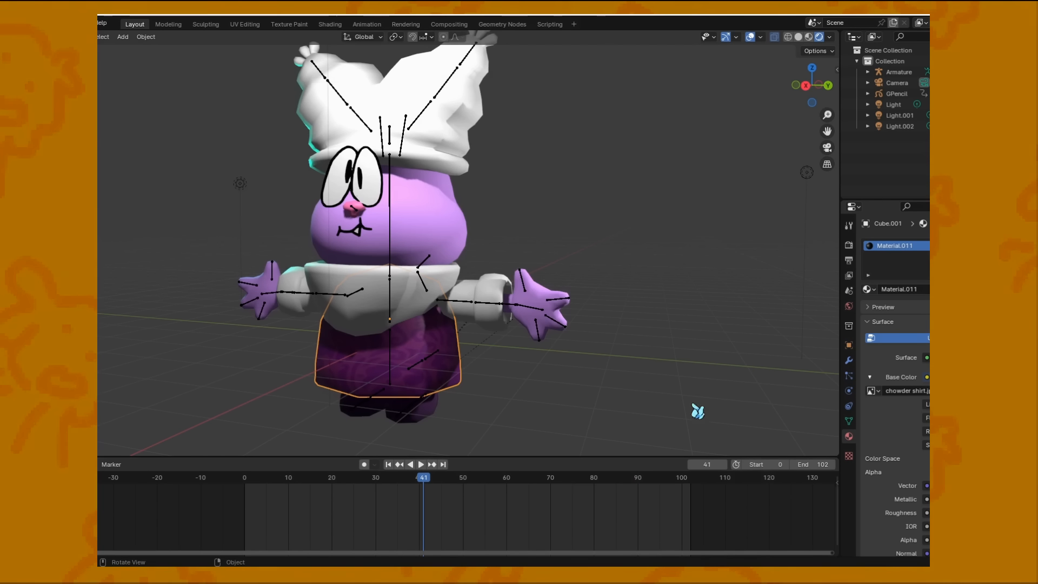
Step: Examine how the pattern sits on the shirt from the front, side and back
middle_drag(352, 369, 472, 376)
scroll(472, 376, up, 1)
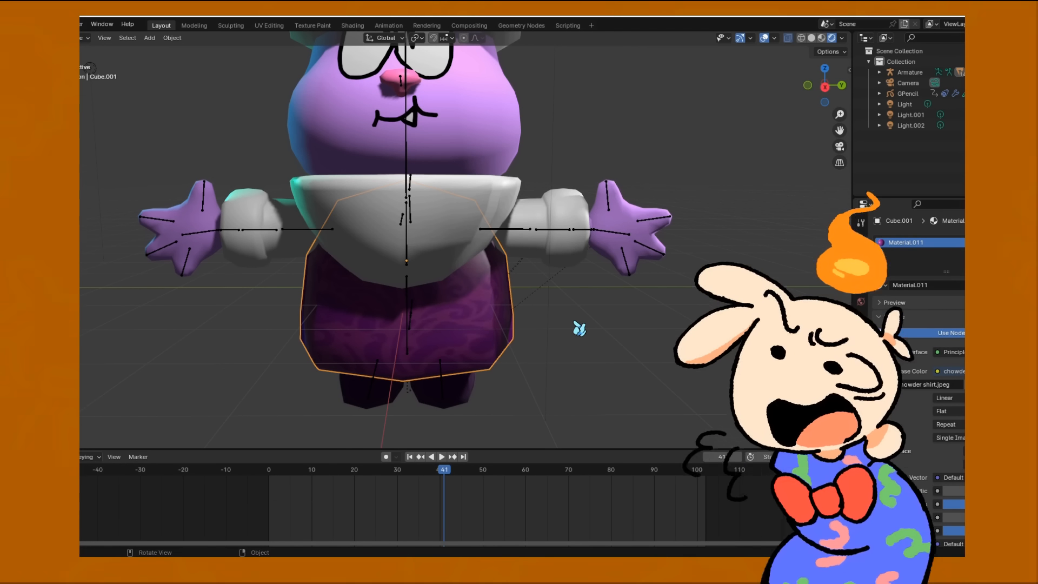
middle_drag(551, 334, 575, 321)
scroll(562, 338, down, 2)
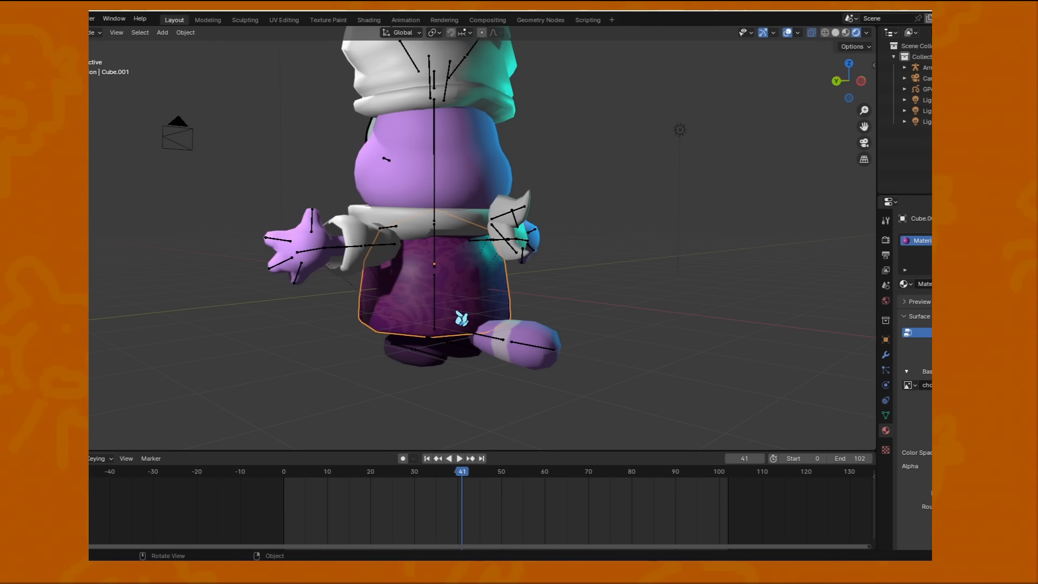
middle_drag(461, 318, 560, 334)
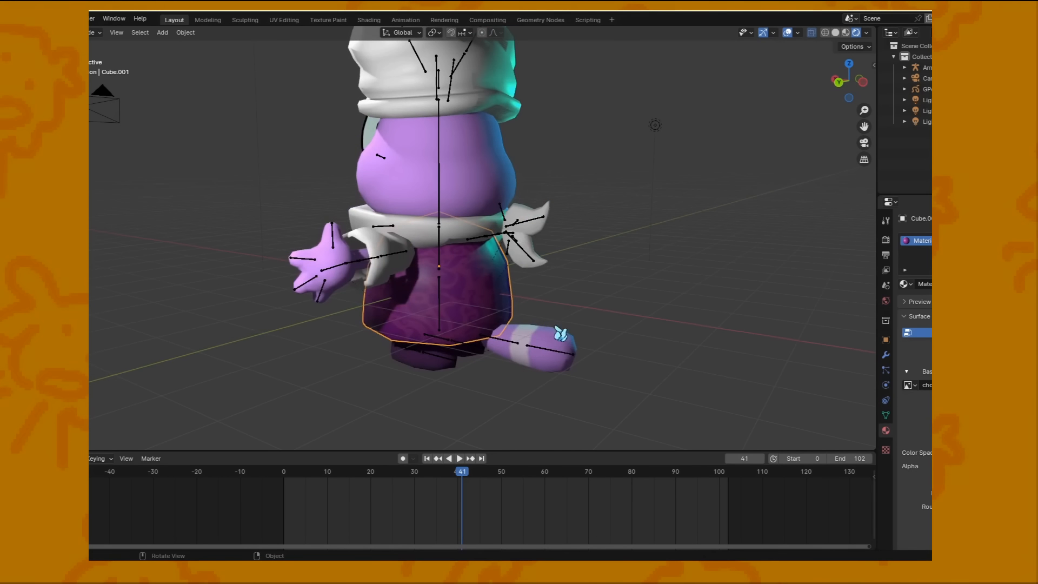
scroll(913, 378, down, 2)
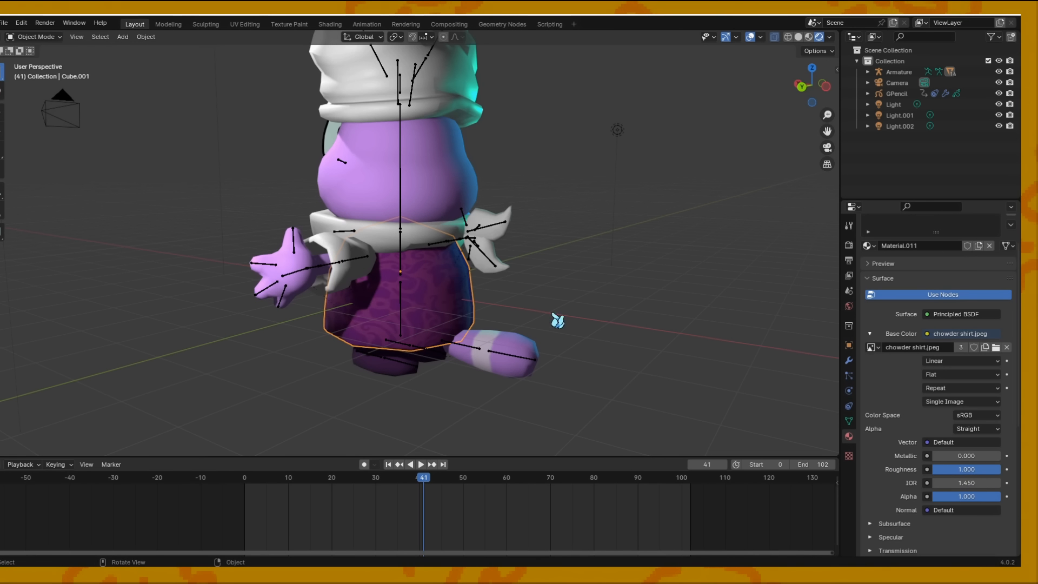
middle_drag(557, 320, 582, 327)
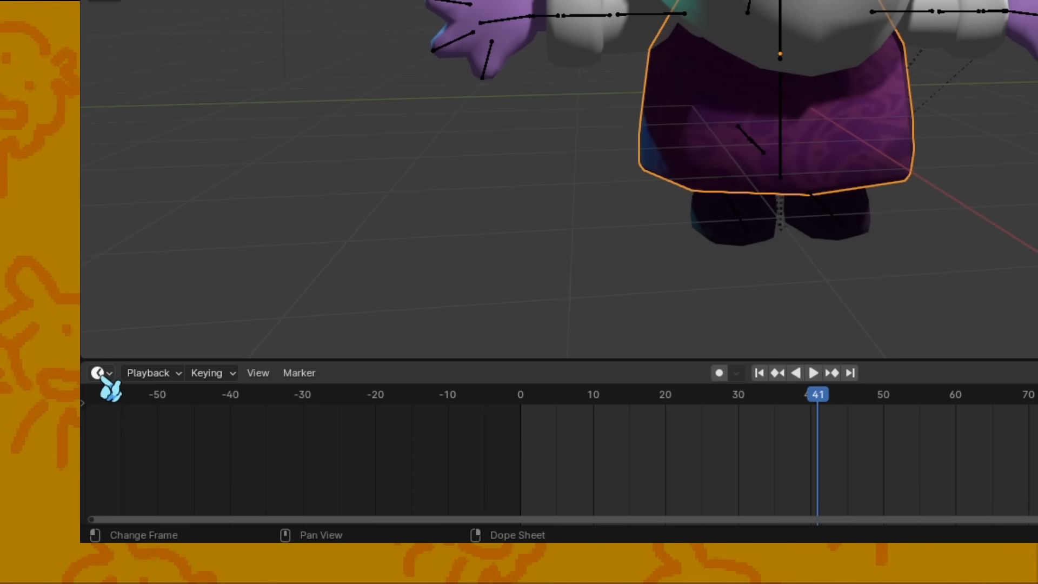
Step: Switch the Timeline area to the Shader Editor and enlarge it so the shirt material's nodes fit
click(209, 318)
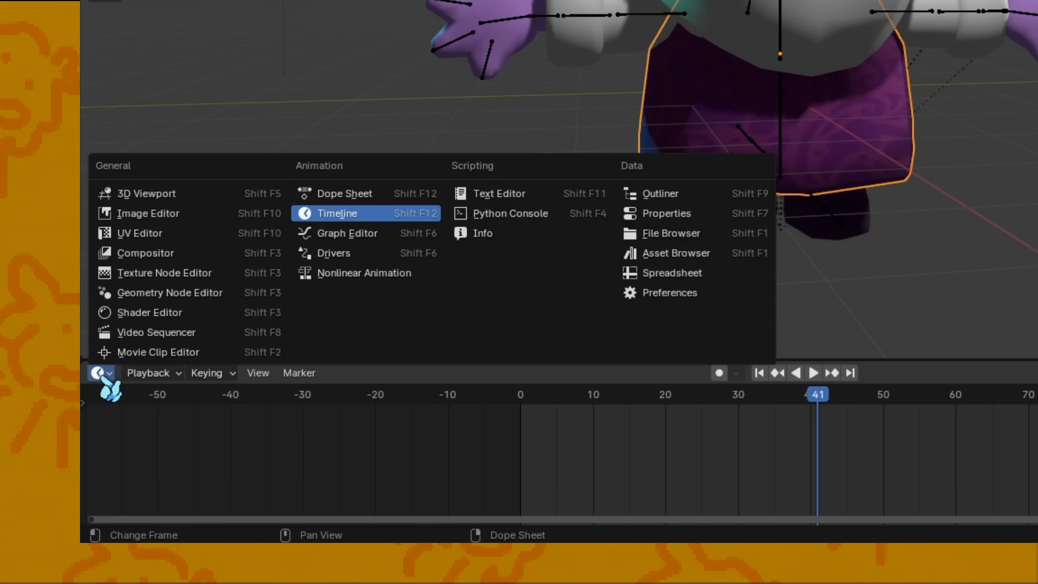
click(149, 316)
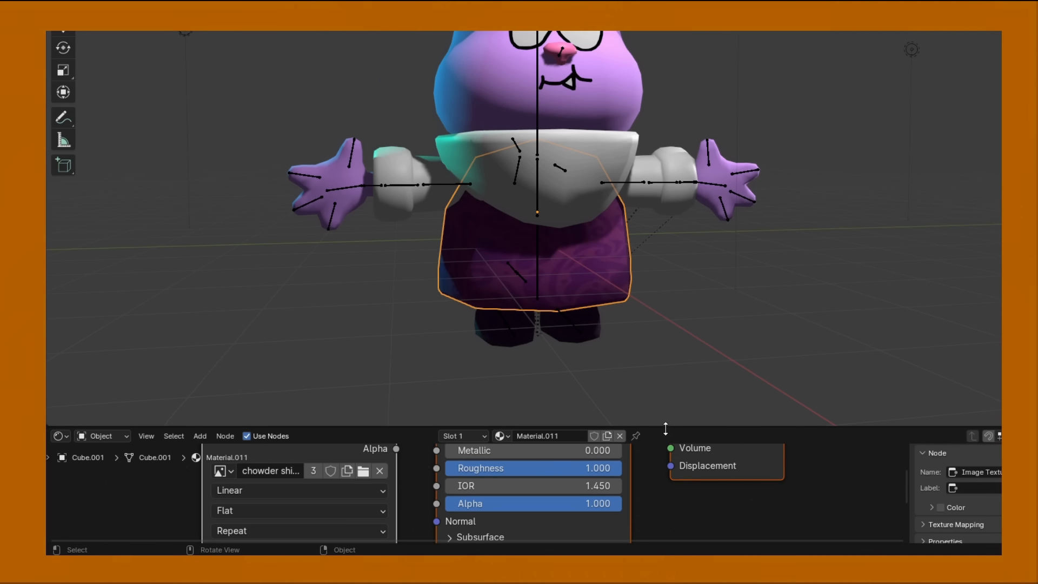
drag(665, 428, 662, 292)
scroll(656, 463, down, 2)
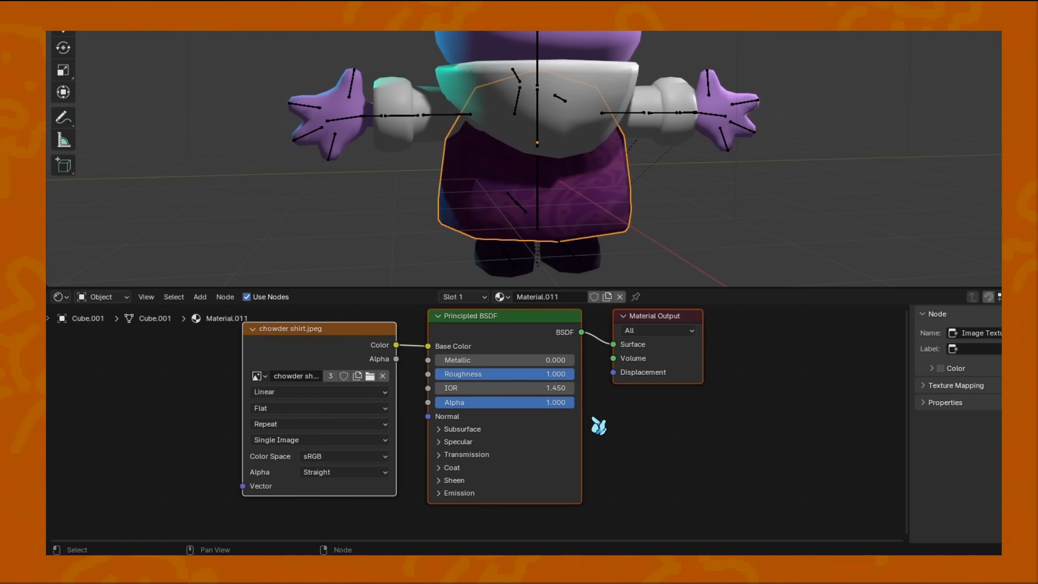
scroll(596, 425, down, 2)
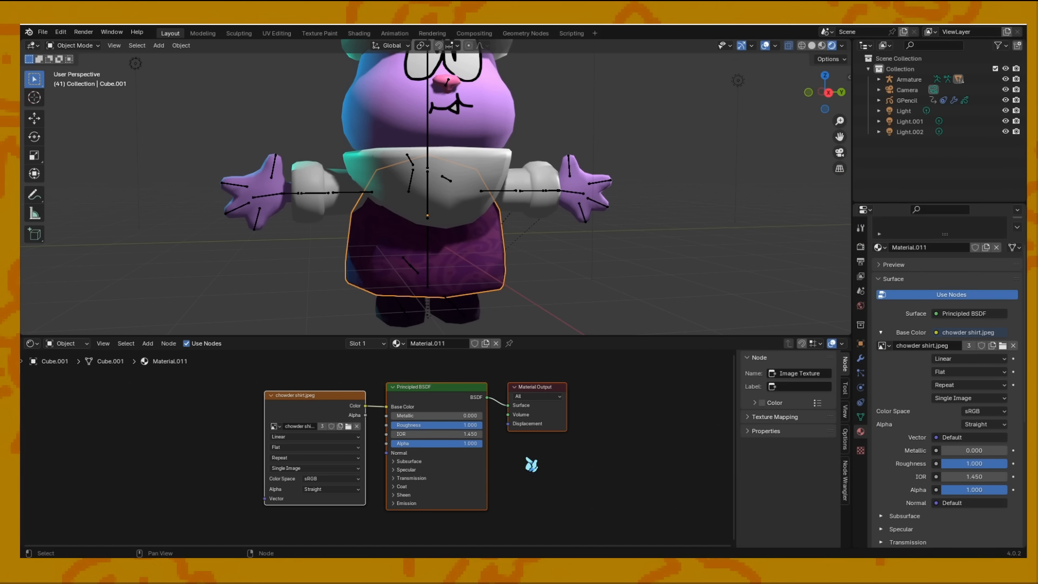
Step: Turn Use Nodes off and back on for the shirt material to compare the shading
scroll(532, 465, up, 1)
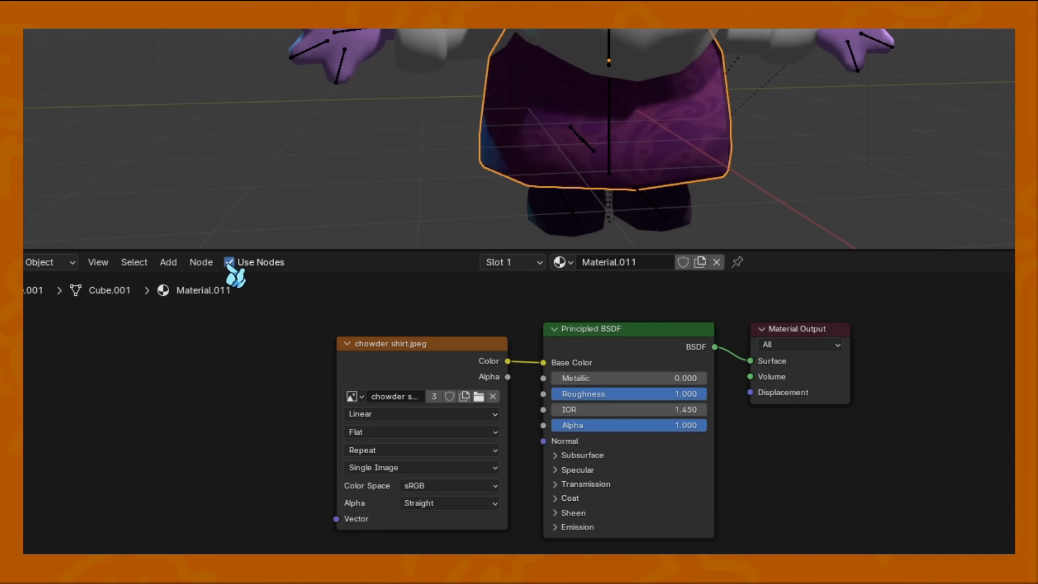
click(230, 262)
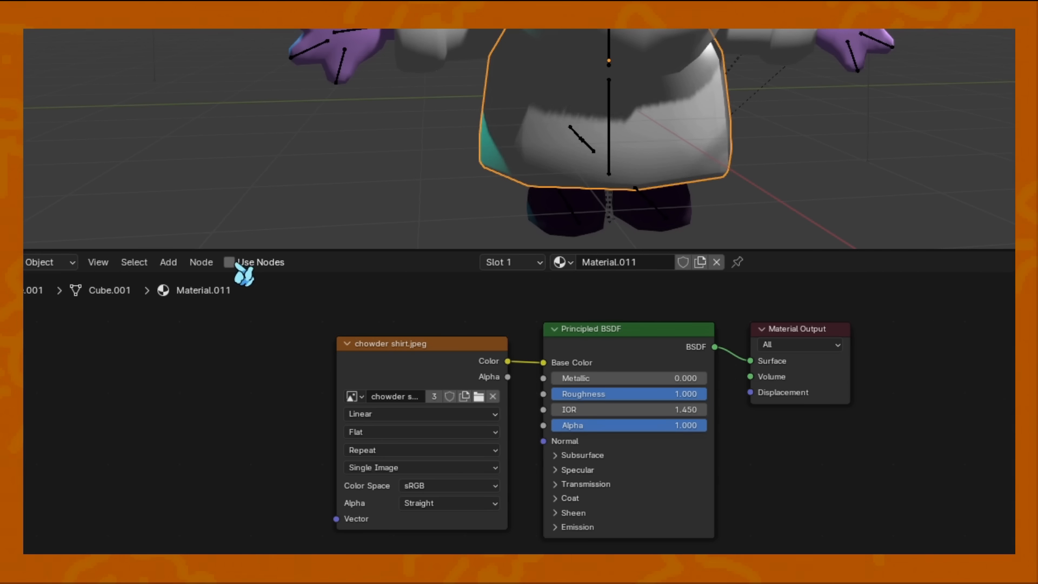
middle_drag(840, 369, 817, 316)
key(Home)
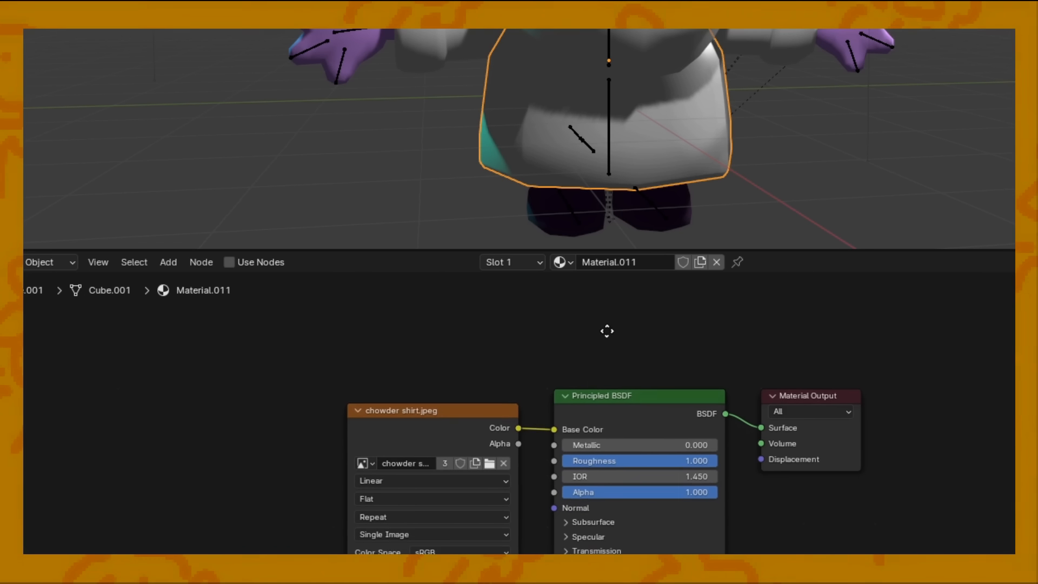
click(229, 262)
key(Home)
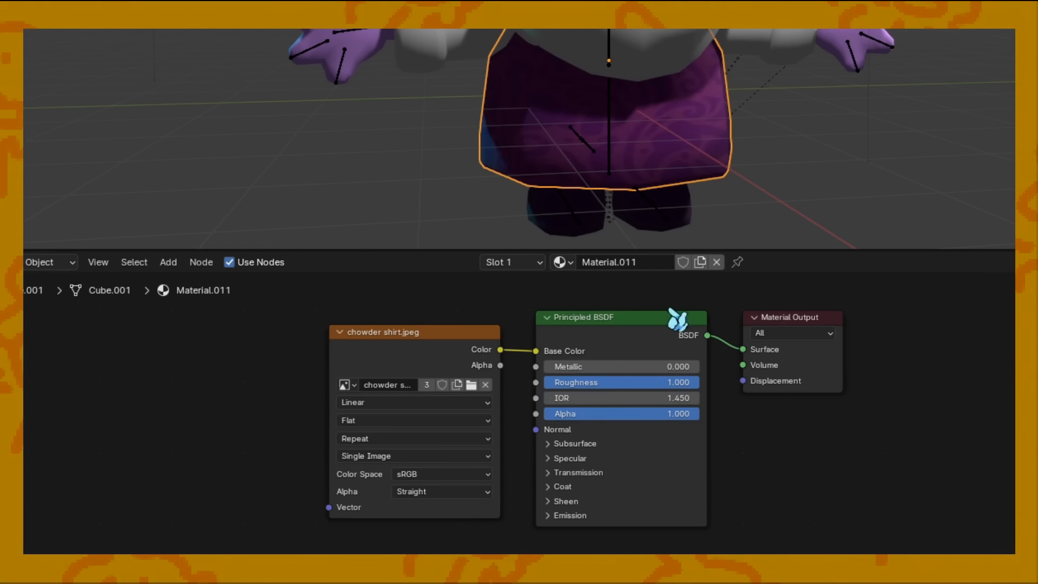
middle_drag(856, 420, 893, 407)
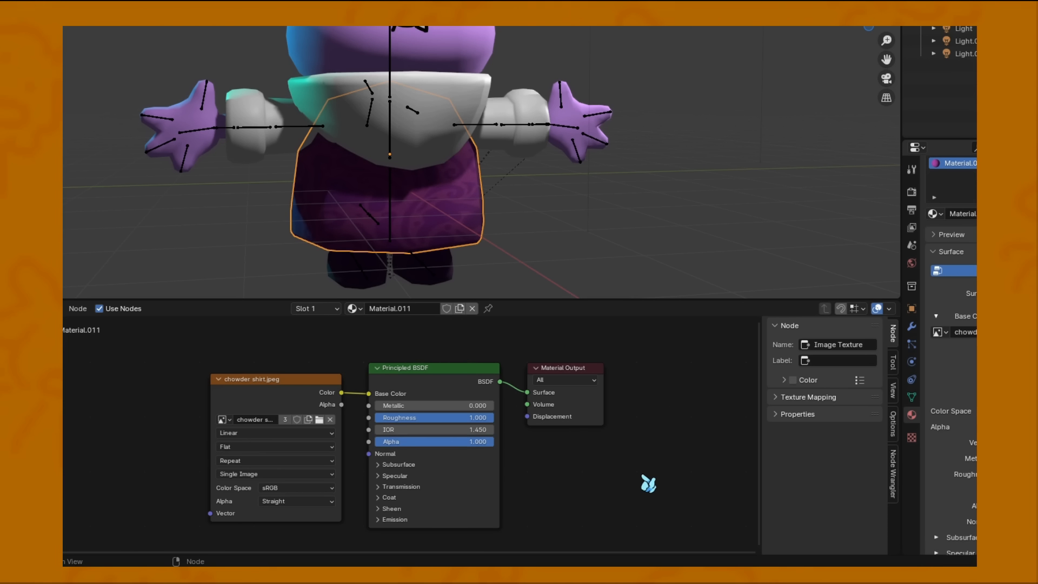
Step: Open the search for adding a node to the shirt material's node tree
key(shift+a)
mouse_move(619, 468)
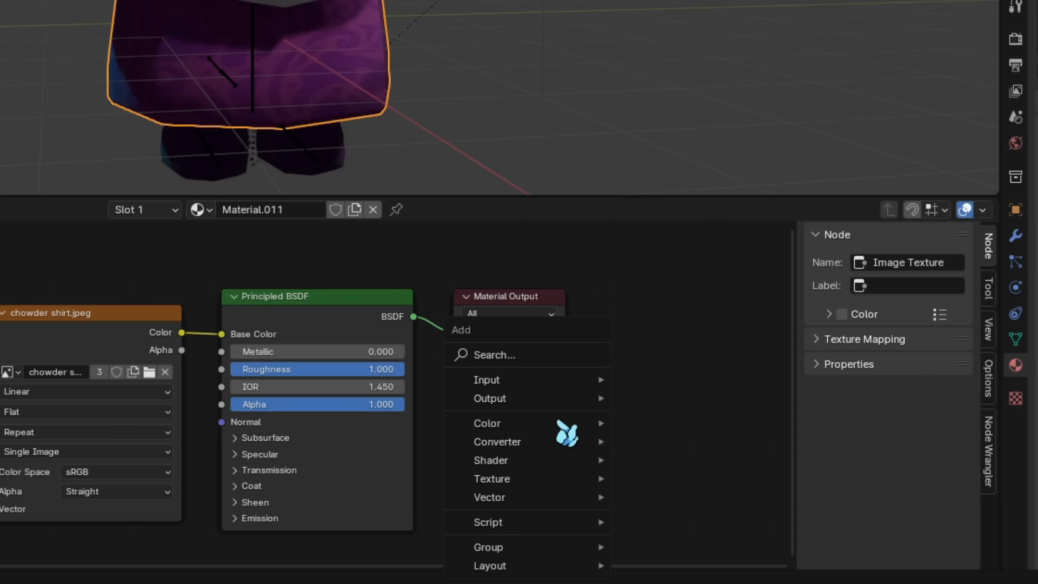
mouse_move(583, 426)
click(529, 355)
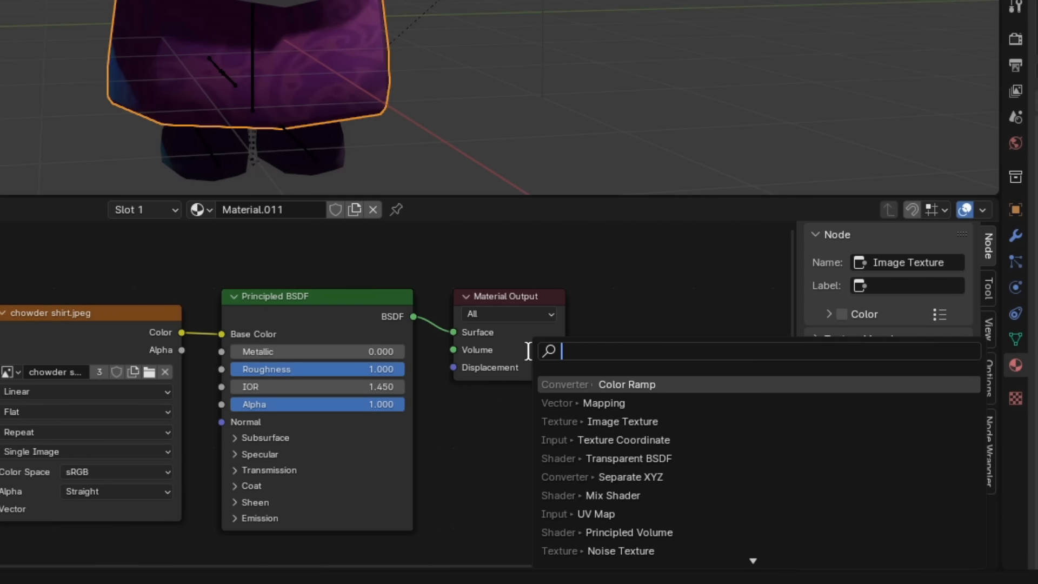
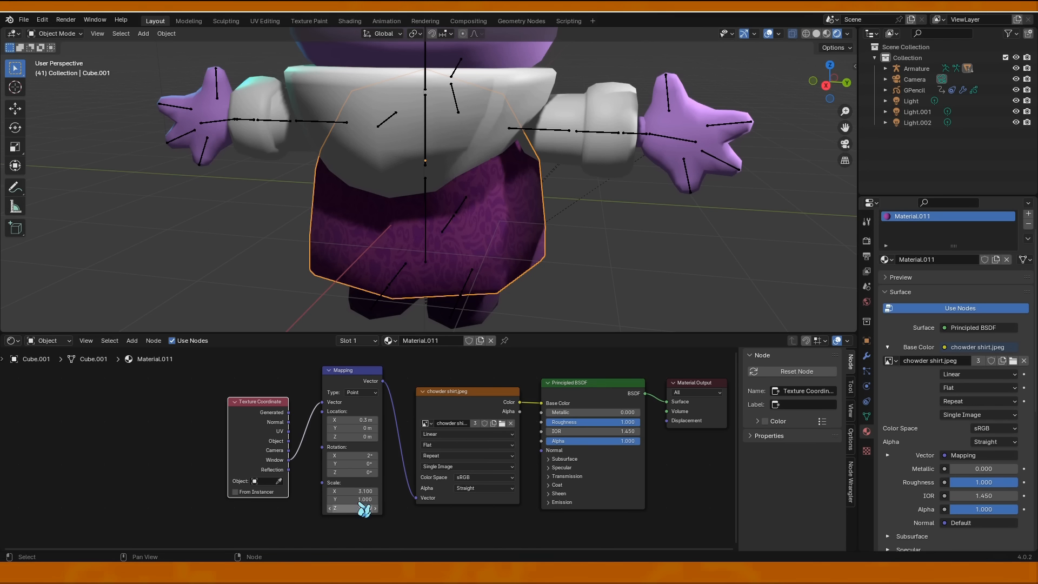
Step: Set the Mapping node's X scale to 1.000 and check the shirt pattern on the model
scroll(471, 267, down, 5)
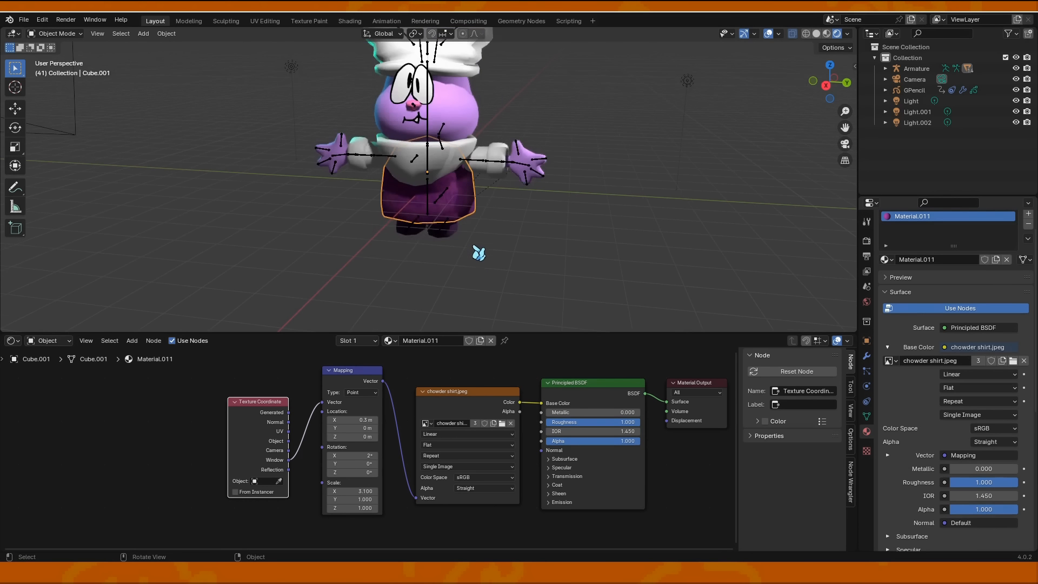
scroll(477, 250, up, 4)
scroll(499, 256, down, 2)
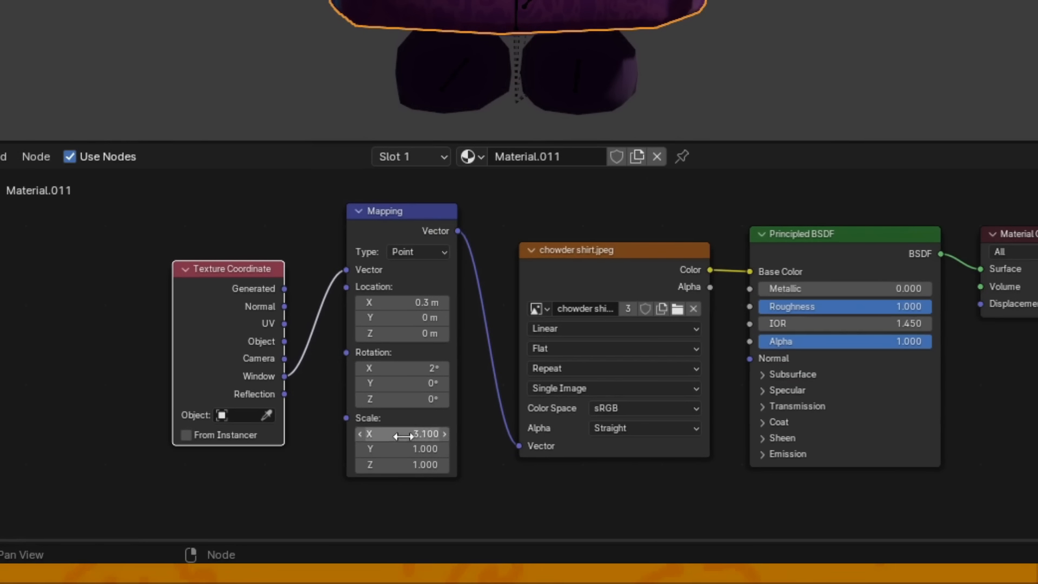
drag(402, 433, 366, 434)
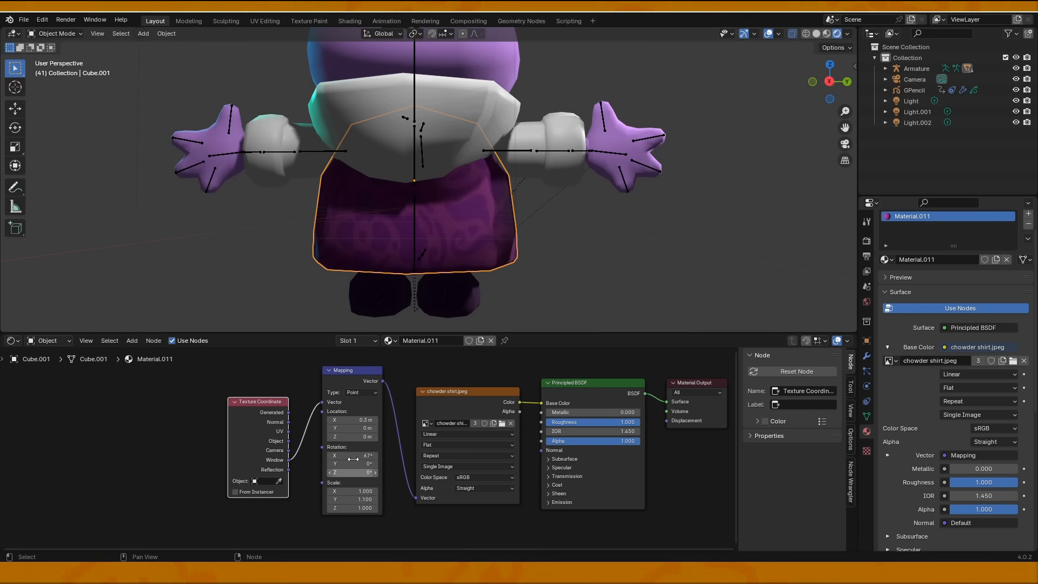
middle_drag(476, 281, 467, 301)
scroll(467, 285, down, 3)
scroll(467, 301, up, 2)
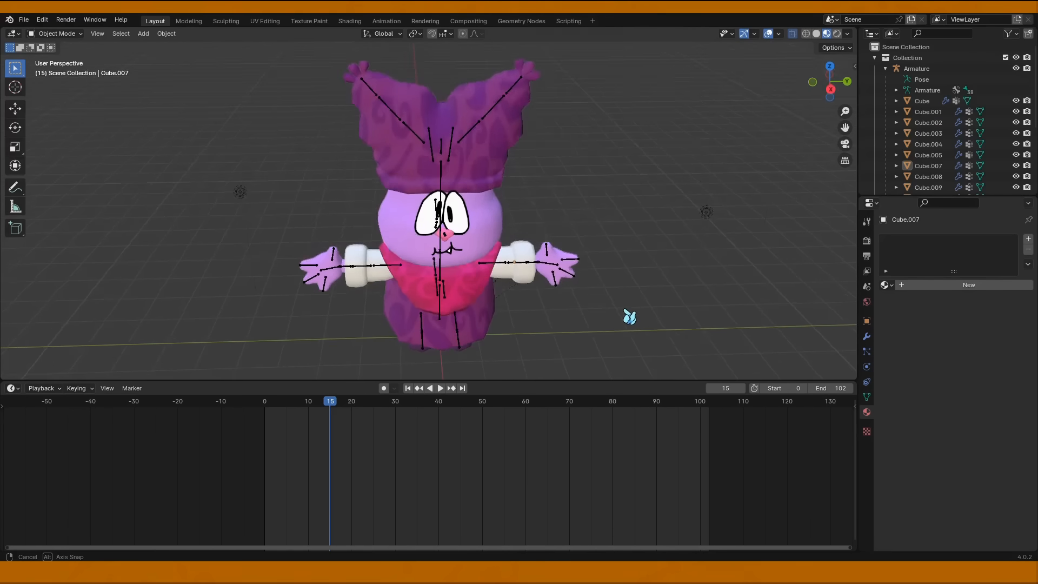
Step: Save Chowder.blend and enlarge the 3D viewport over the Timeline, showing the character in Right Orthographic view
middle_drag(631, 313, 531, 292)
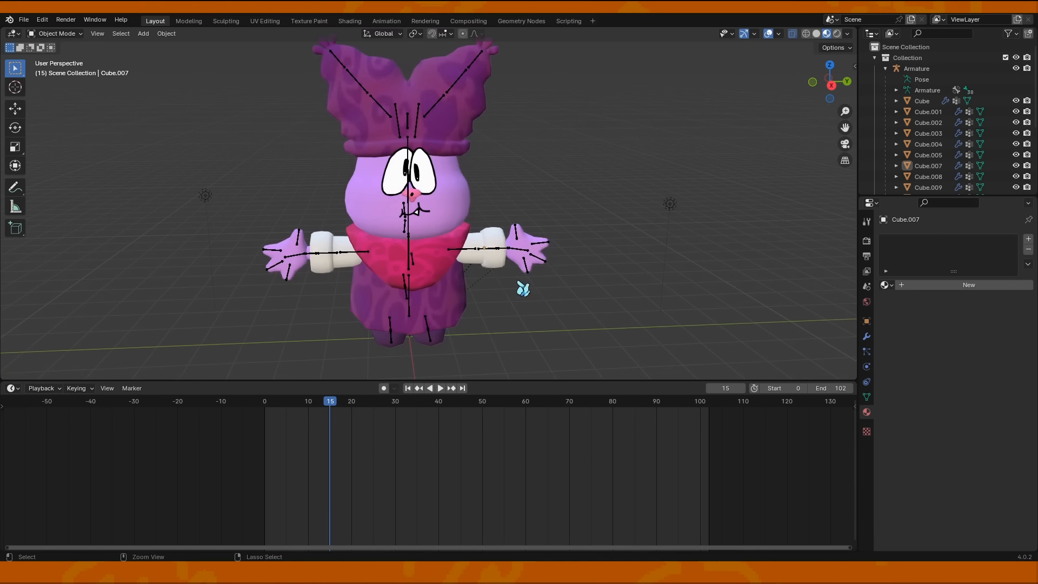
key(ctrl+s)
scroll(523, 288, up, 4)
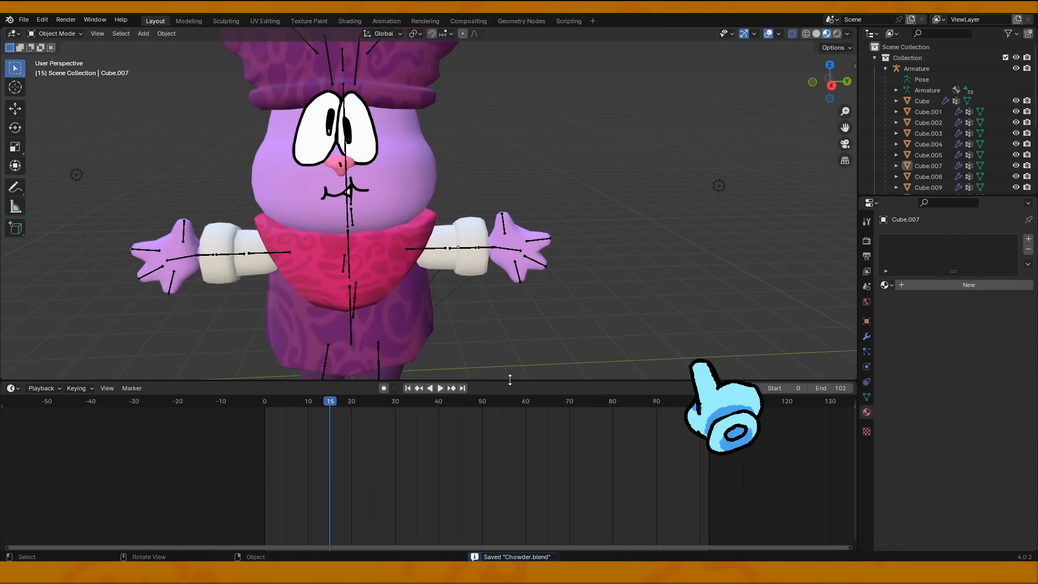
drag(510, 380, 501, 504)
scroll(491, 443, up, 1)
shift+middle_drag(499, 355, 597, 313)
click(829, 84)
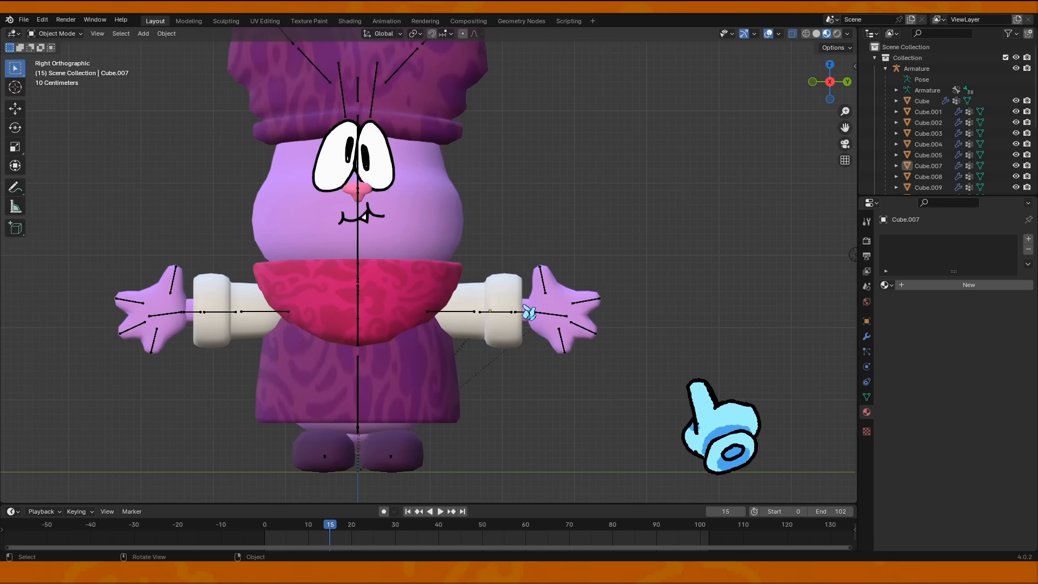
Step: Select the white sleeves object Cube.007, save the file and inspect the sleeve and hand up close
click(479, 303)
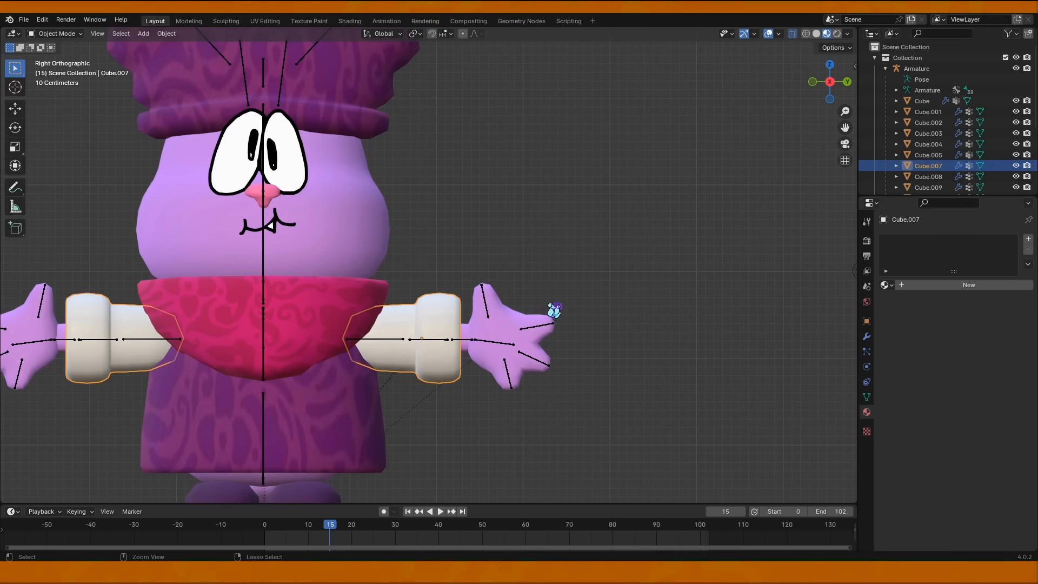
key(ctrl+s)
scroll(595, 309, up, 2)
scroll(580, 316, down, 3)
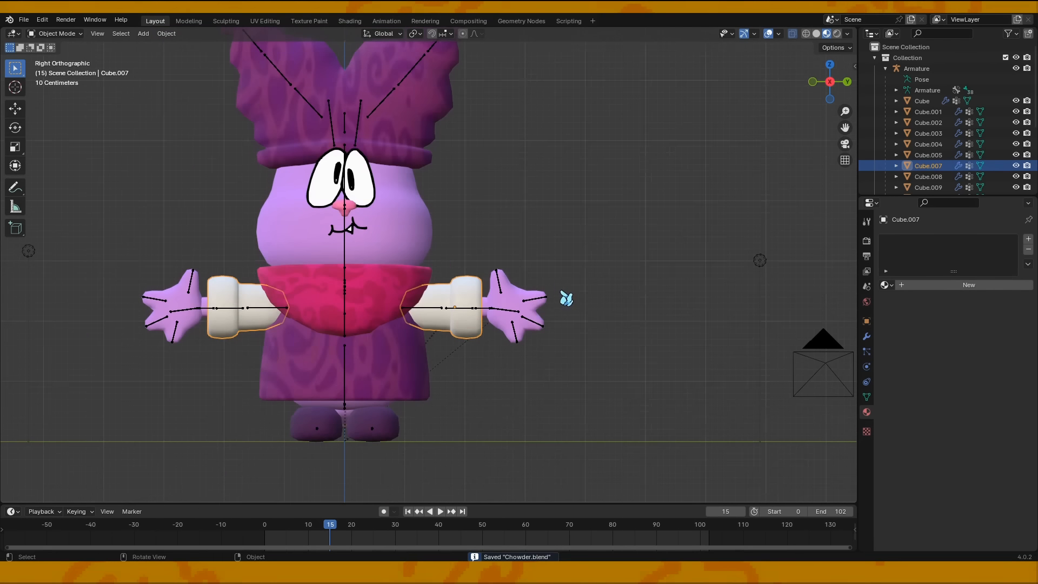
middle_drag(563, 295, 364, 150)
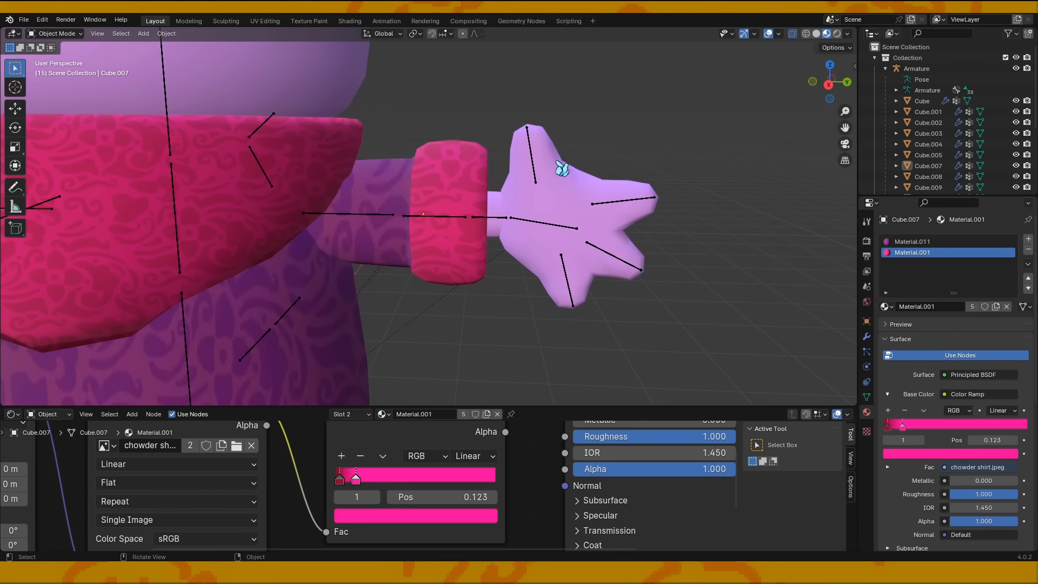
mouse_move(611, 205)
middle_down()
mouse_move(440, 220)
mouse_move(390, 203)
mouse_move(661, 198)
mouse_move(621, 153)
mouse_move(519, 224)
mouse_move(635, 209)
mouse_move(603, 220)
middle_up()
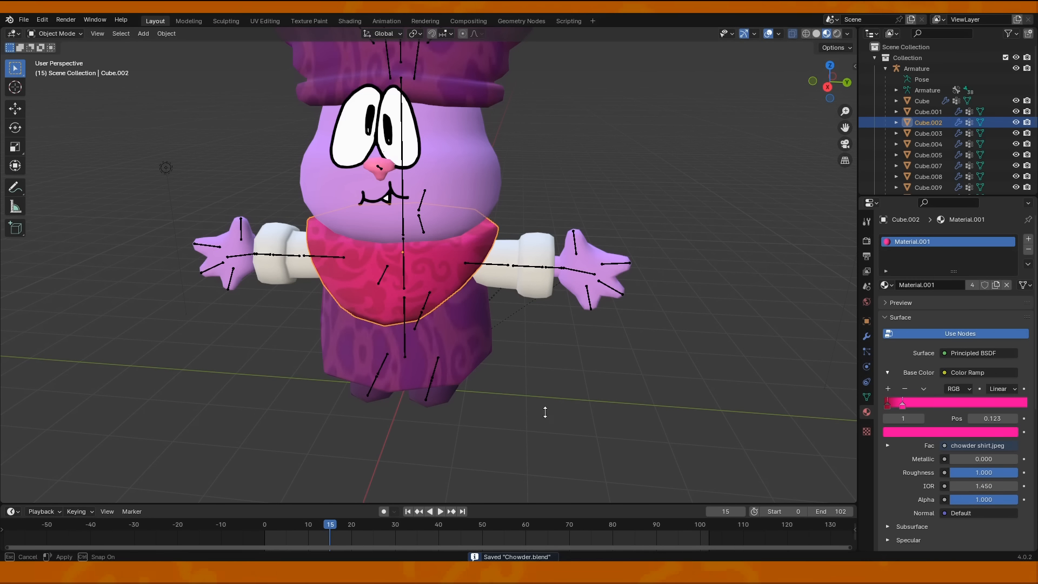
Step: Enlarge the Timeline area and switch it to the Shader Editor to show the pink scarf's Material.001 nodes
drag(545, 412, 486, 348)
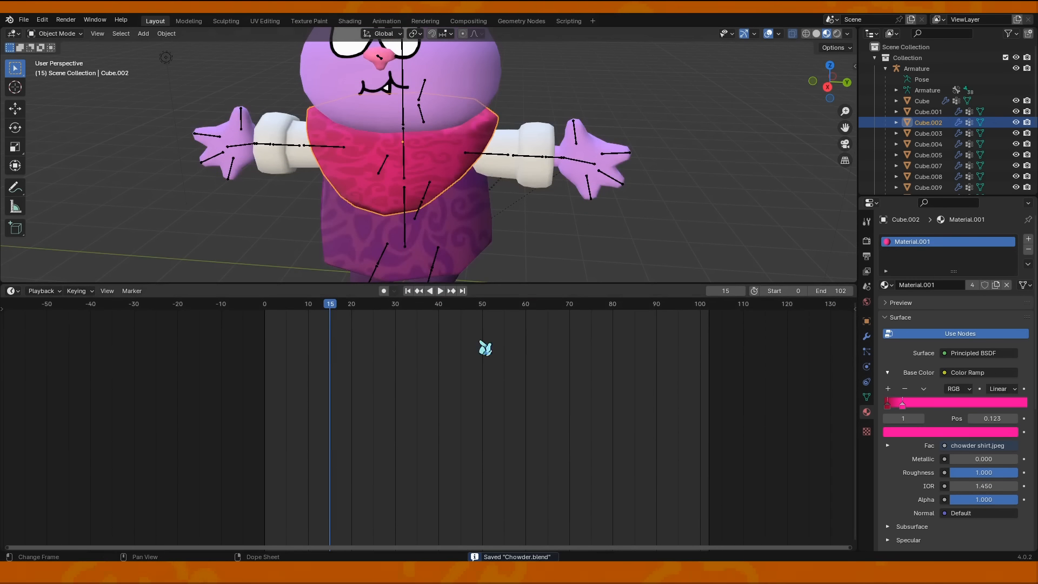
click(12, 292)
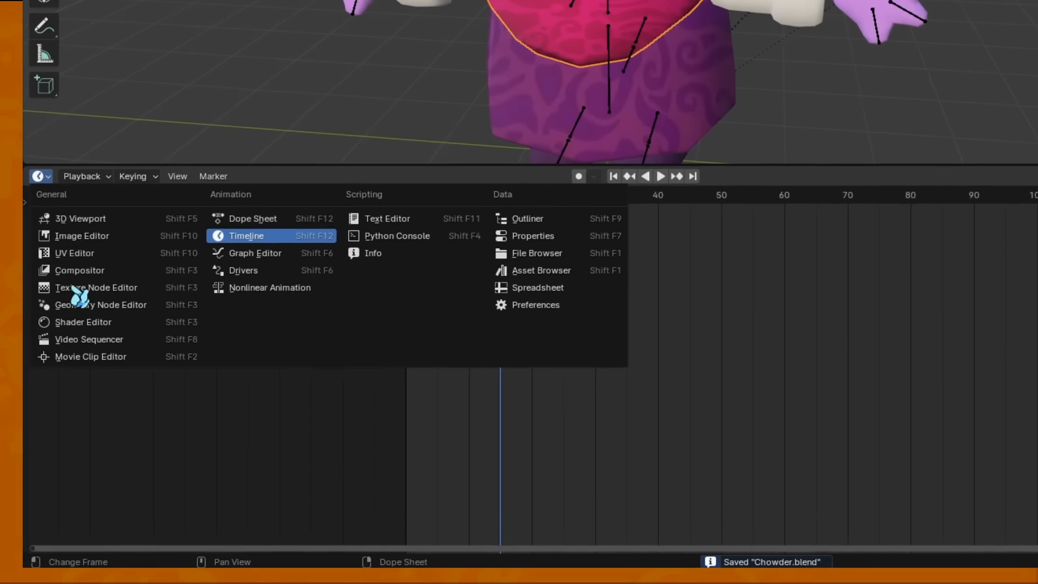
click(84, 321)
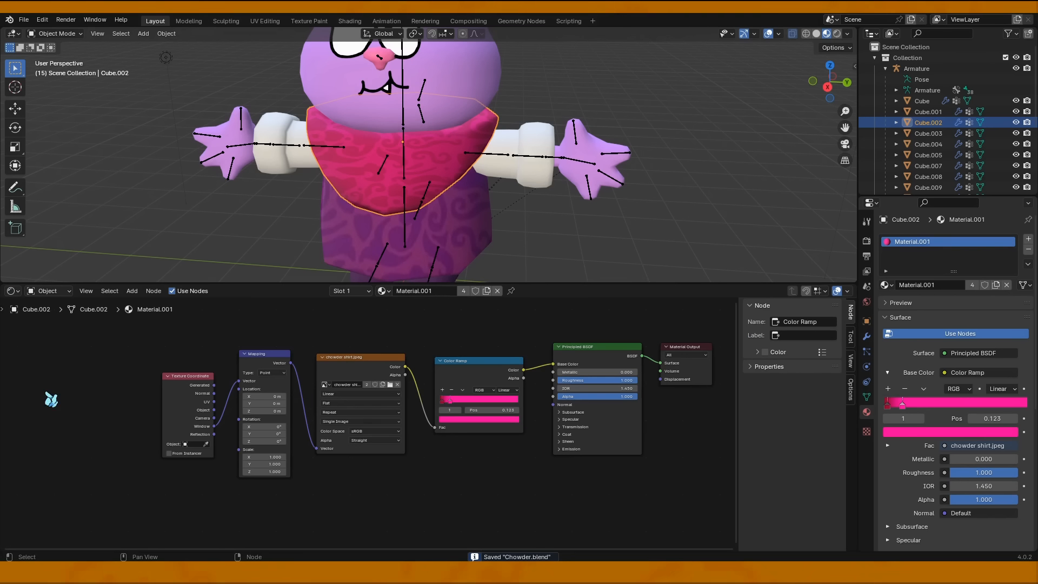
Step: Examine the scarf material's node chain from Texture Coordinate and Mapping through the image texture and Color Ramp to the Principled BSDF
scroll(453, 412, up, 2)
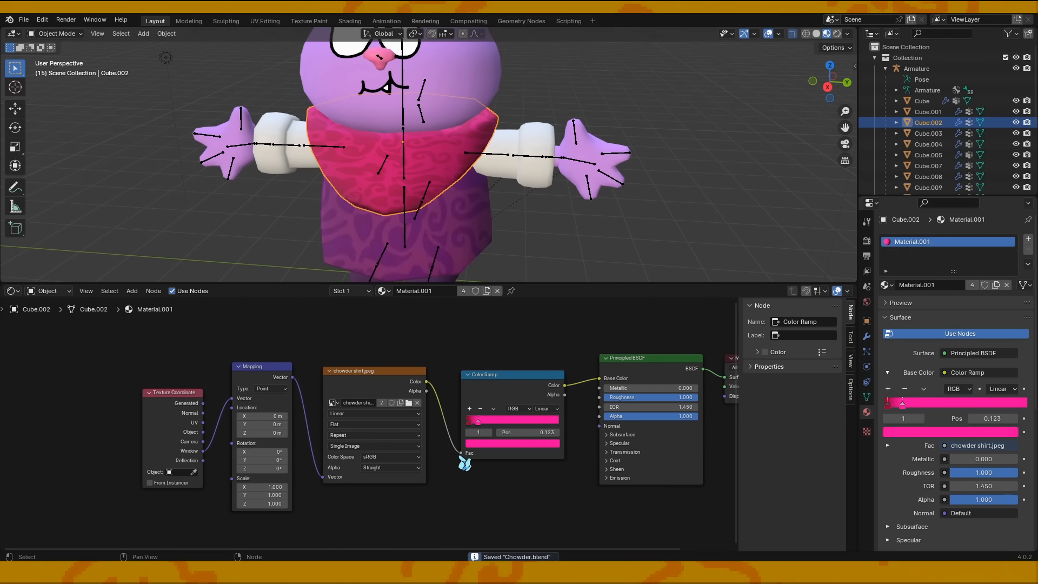
middle_drag(465, 463, 384, 468)
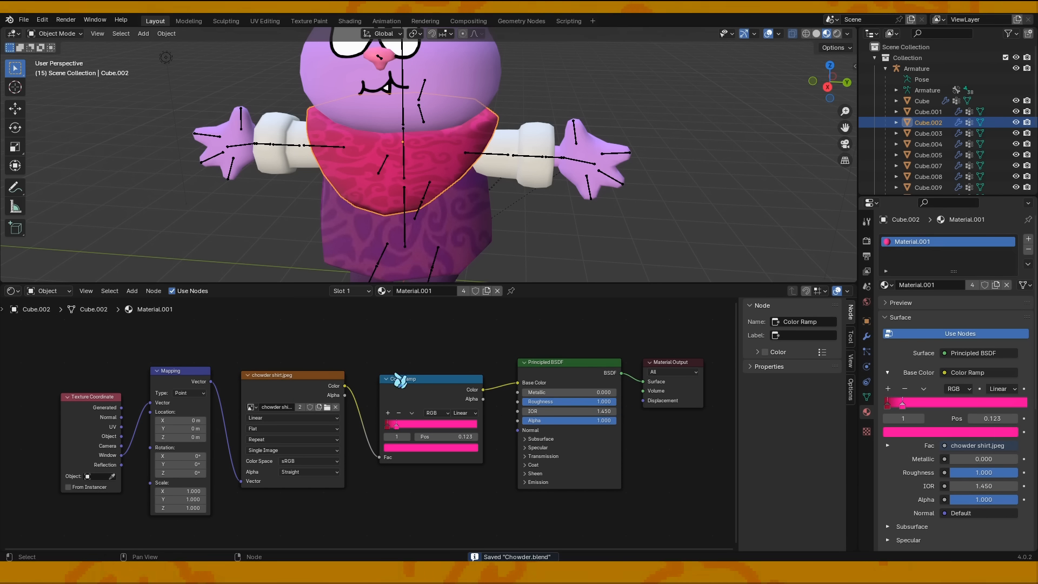
click(484, 242)
middle_drag(335, 412, 630, 381)
middle_drag(427, 410, 519, 397)
click(450, 180)
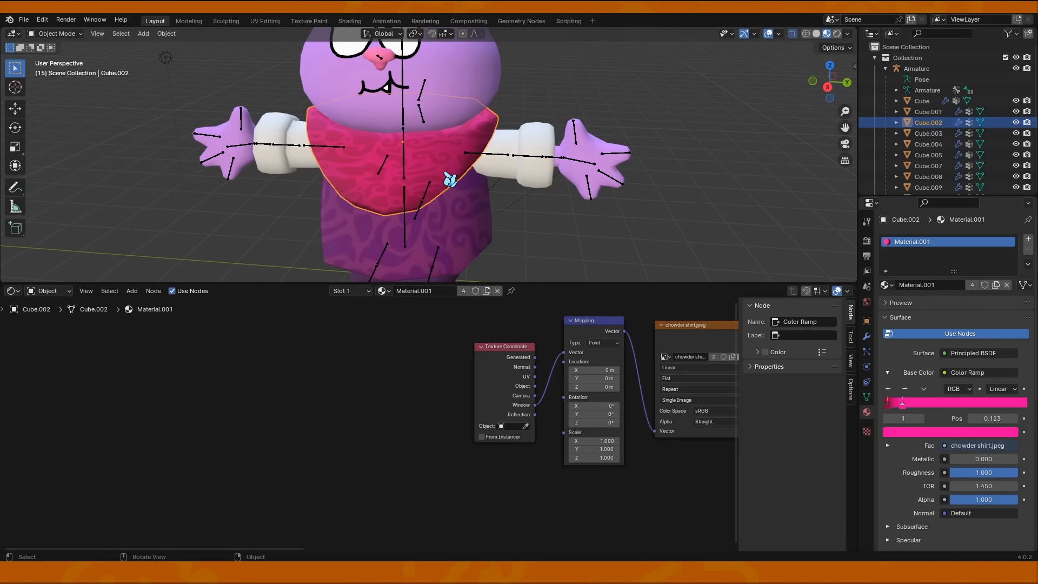
middle_drag(583, 342, 246, 395)
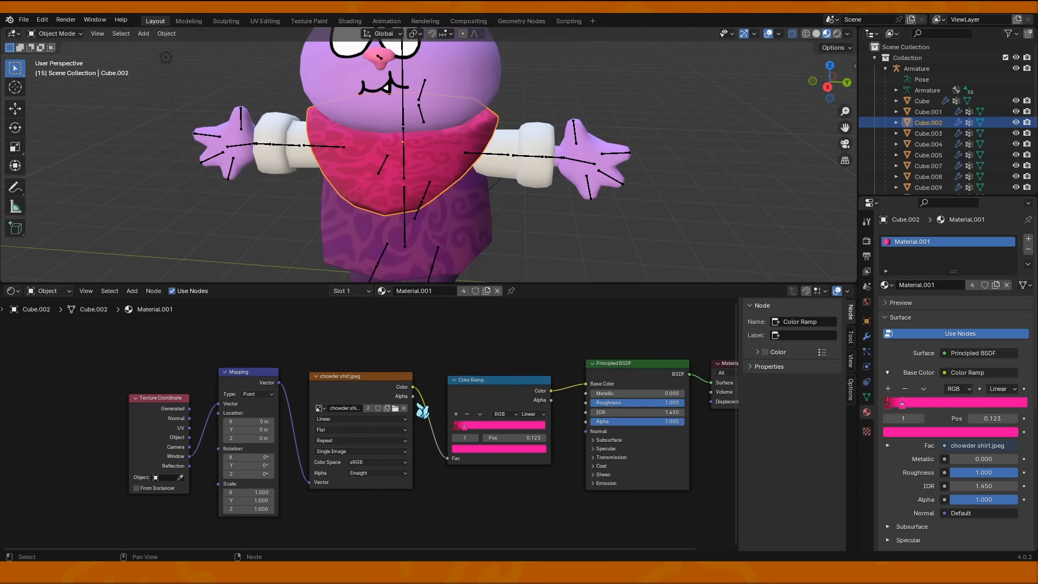
scroll(485, 421, down, 6)
scroll(491, 428, up, 3)
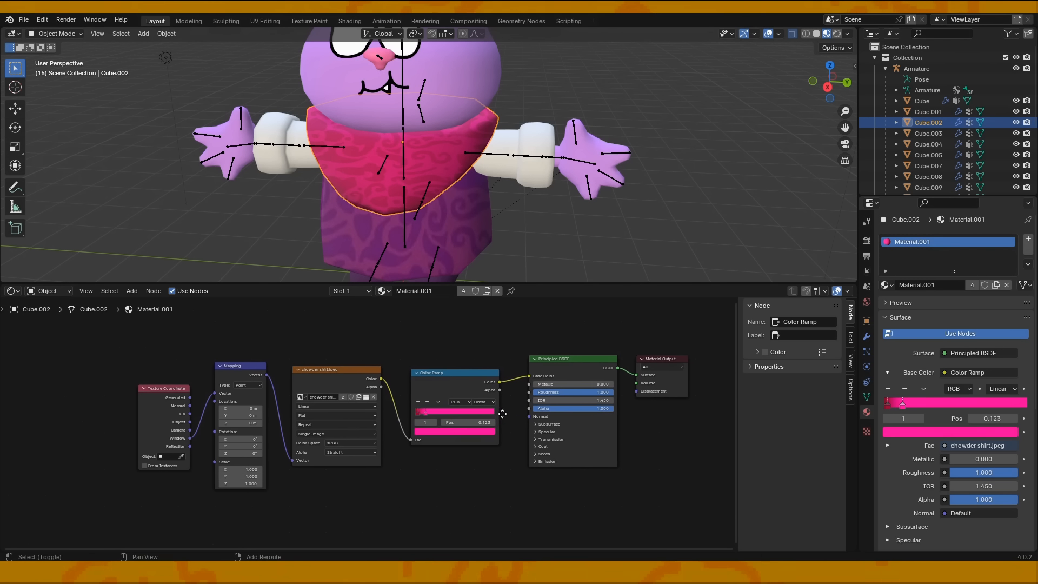
click(480, 253)
middle_drag(303, 457, 619, 424)
scroll(549, 424, up, 3)
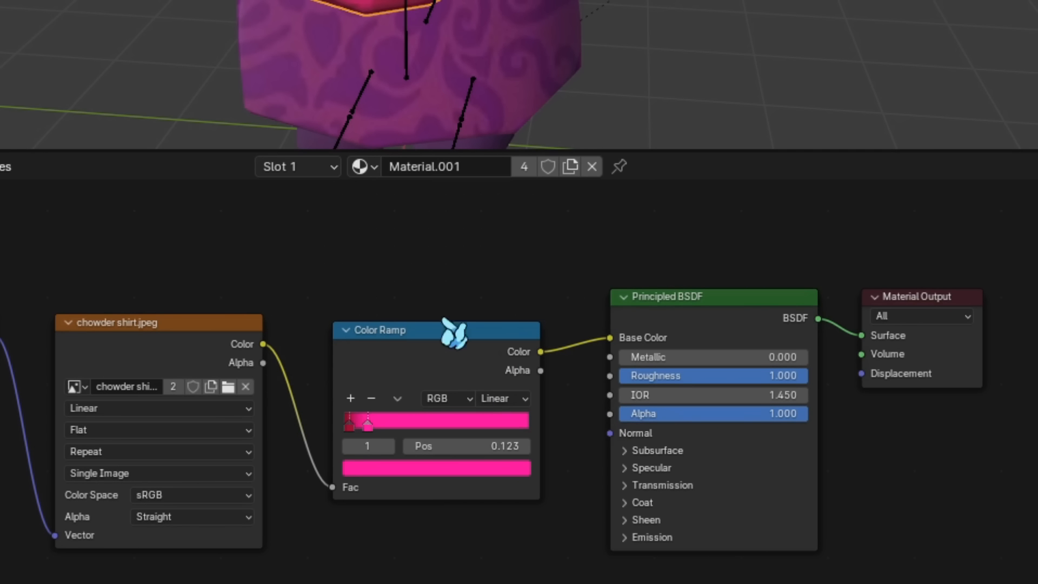
Step: Add a Color Ramp between the chowder shirt.jpeg texture and the Principled BSDF's Base Color, connecting the image's Color to Fac
key(shift+a)
text(color)
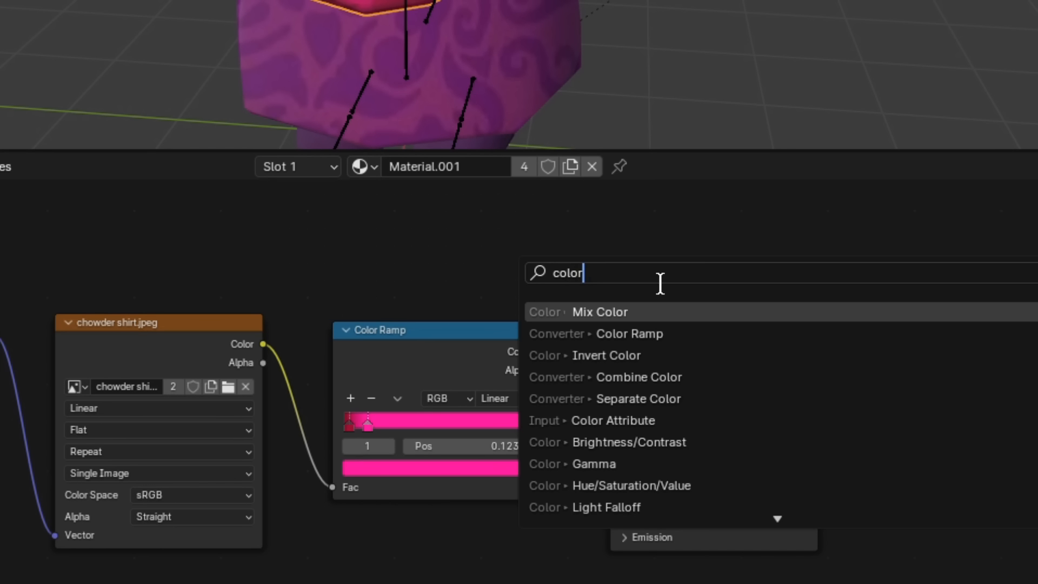
click(629, 333)
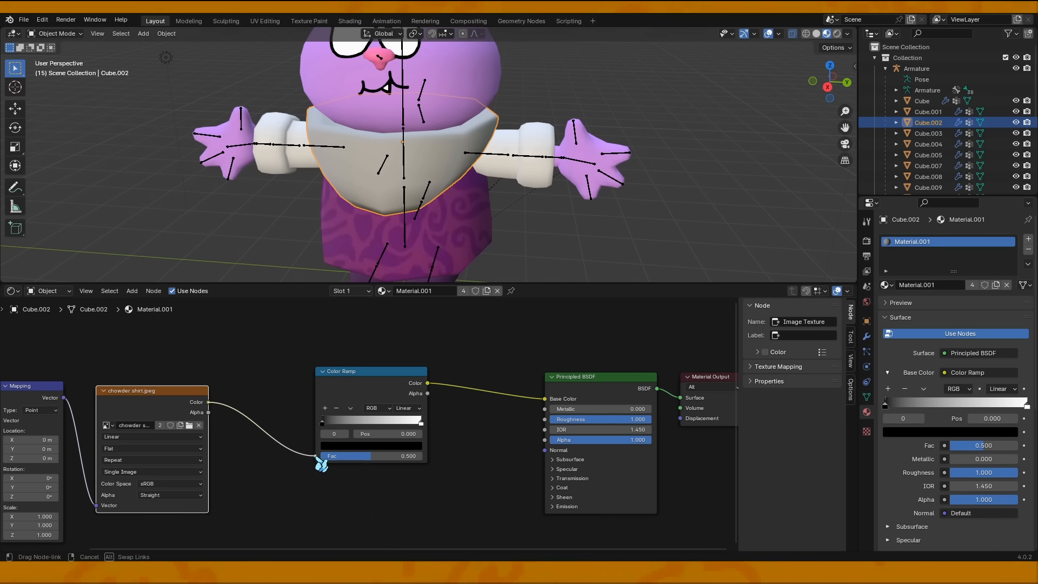
drag(316, 457, 316, 456)
middle_drag(472, 416, 510, 411)
scroll(510, 412, up, 3)
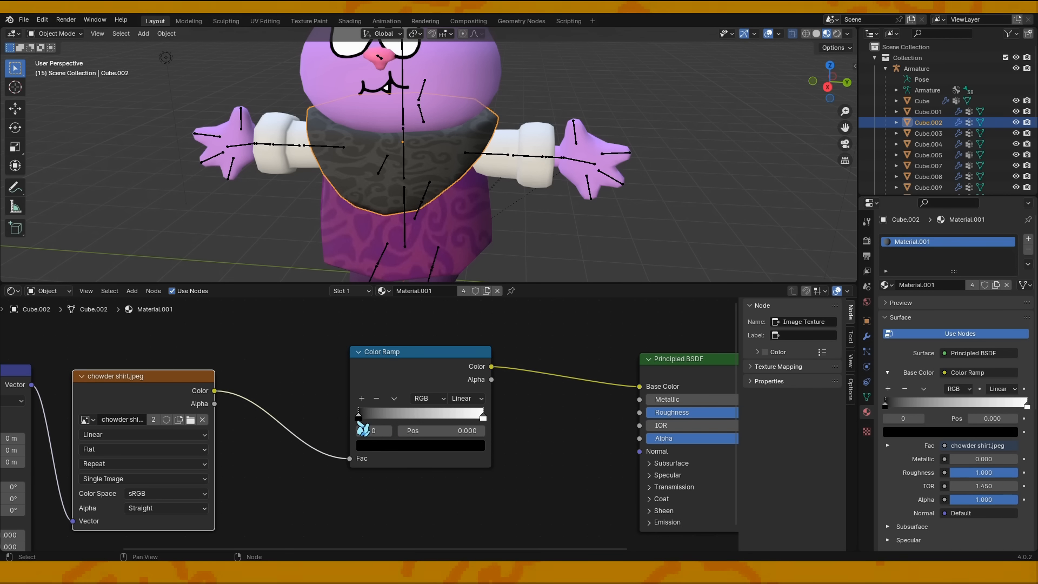
Step: Set the Color Ramp's black stop to a pinkish red and open the colour of the white end stop
click(414, 454)
click(443, 351)
mouse_move(475, 268)
mouse_down()
mouse_move(474, 287)
mouse_move(475, 266)
mouse_up()
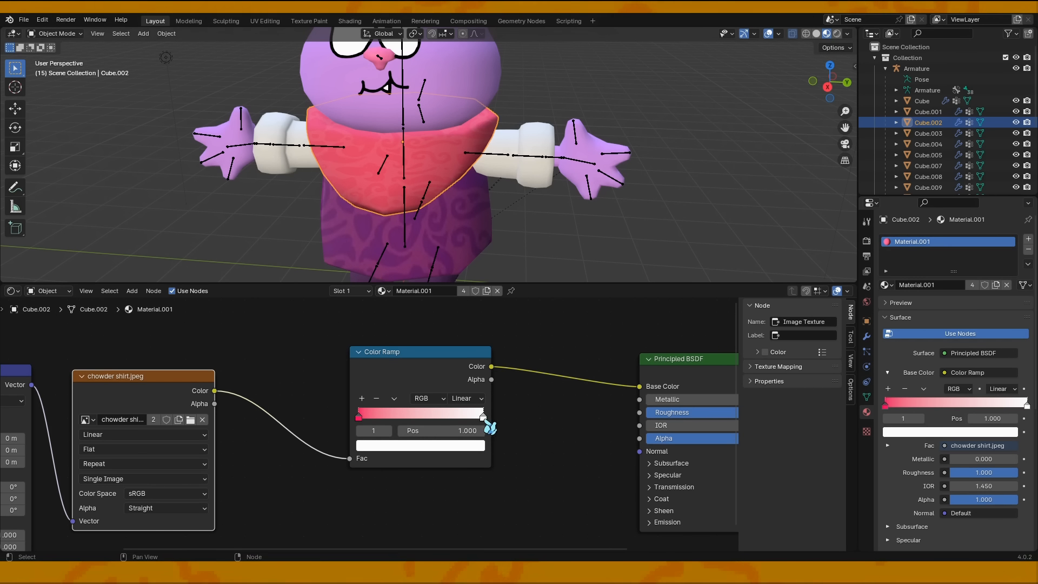
click(474, 448)
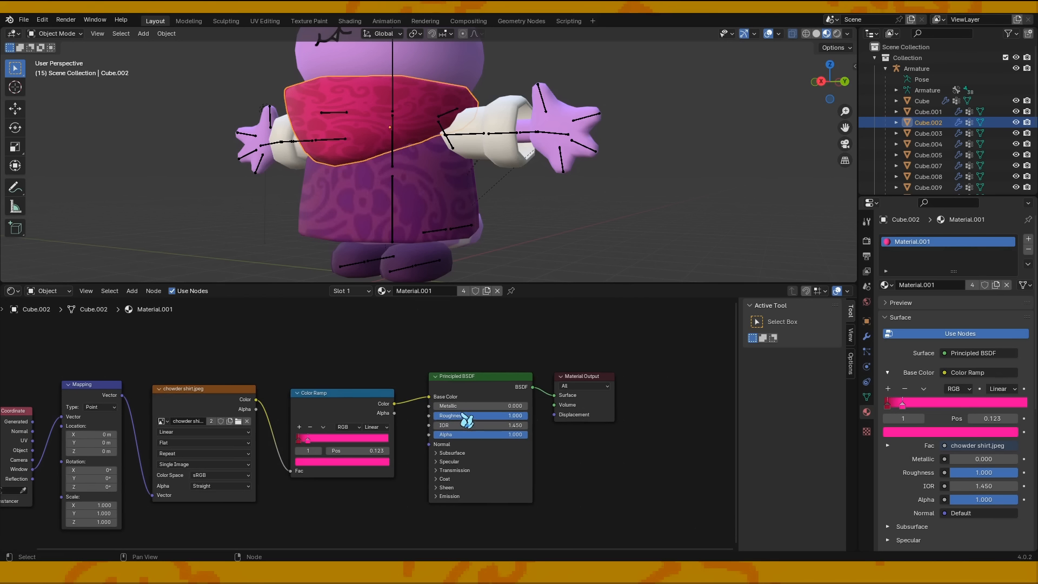
Step: Inspect the scarf material's Color Ramp with its dark red and pink stops
middle_drag(365, 465, 428, 421)
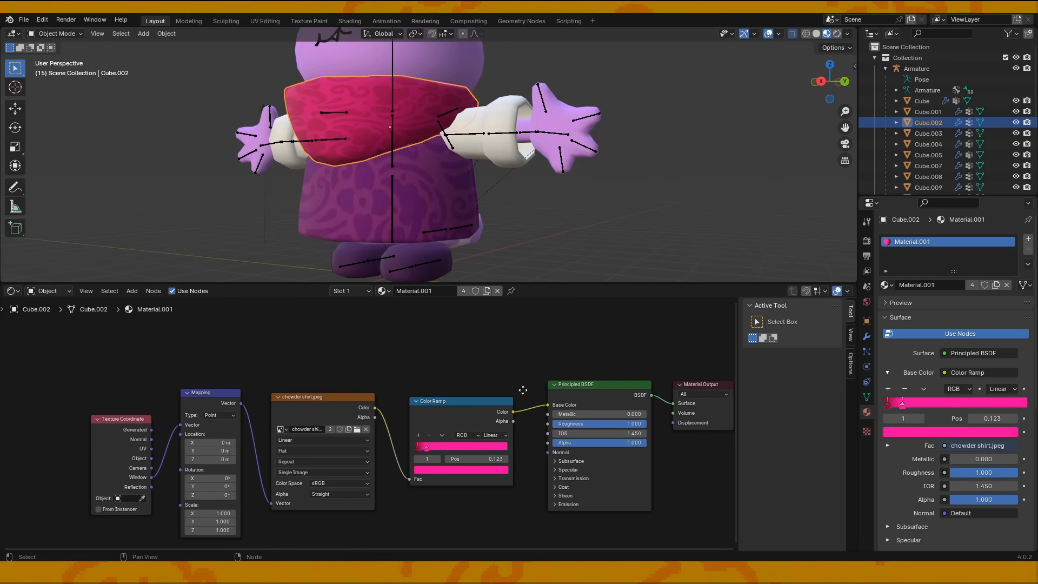
scroll(481, 463, up, 1)
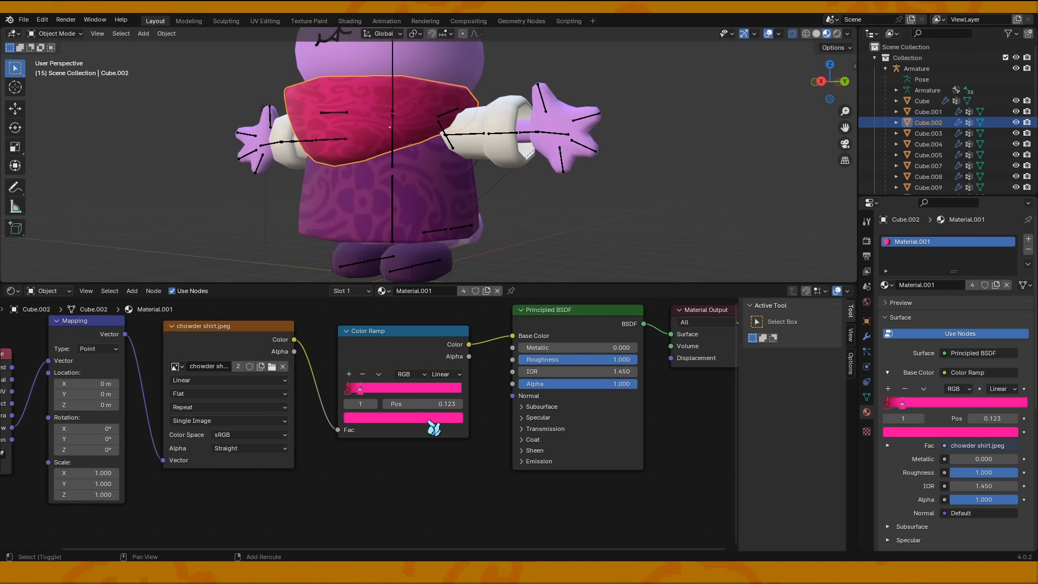
scroll(422, 427, up, 4)
click(381, 416)
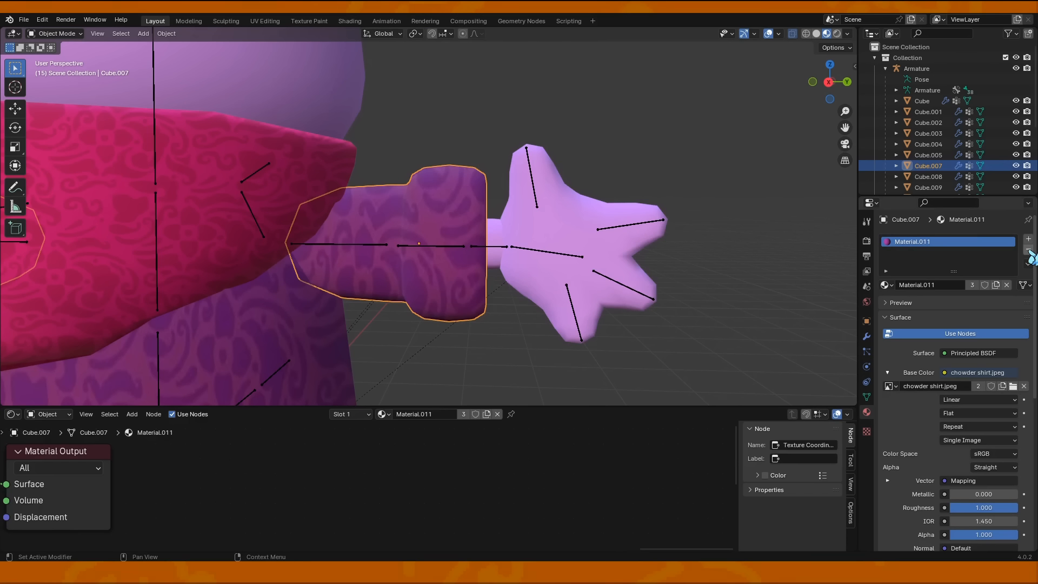
Step: Assign the existing patterned purple Material.011 to the sleeves object Cube.007
click(568, 262)
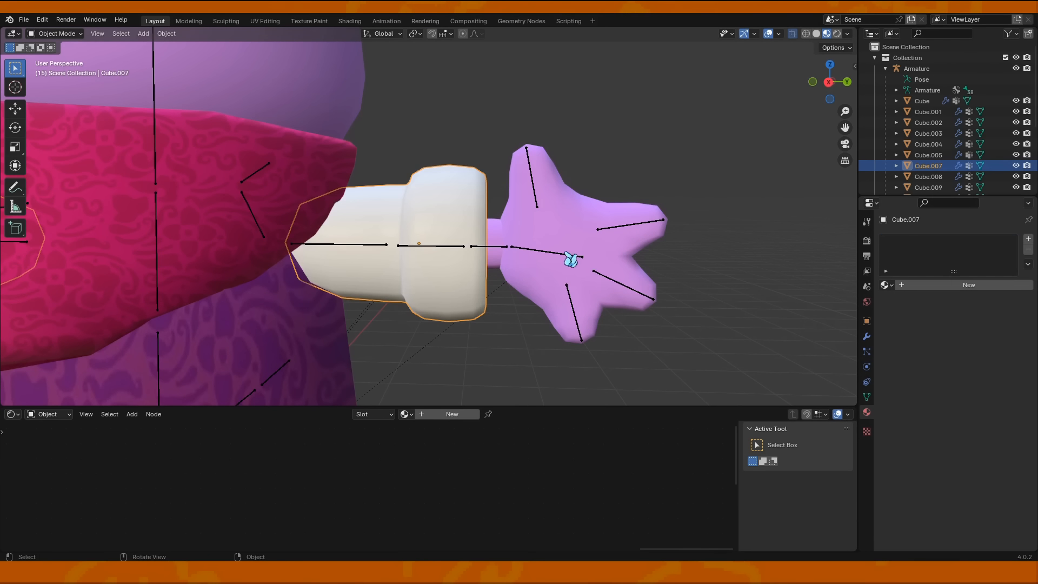
mouse_move(567, 261)
middle_down()
mouse_move(435, 280)
mouse_move(589, 281)
mouse_move(568, 268)
middle_up()
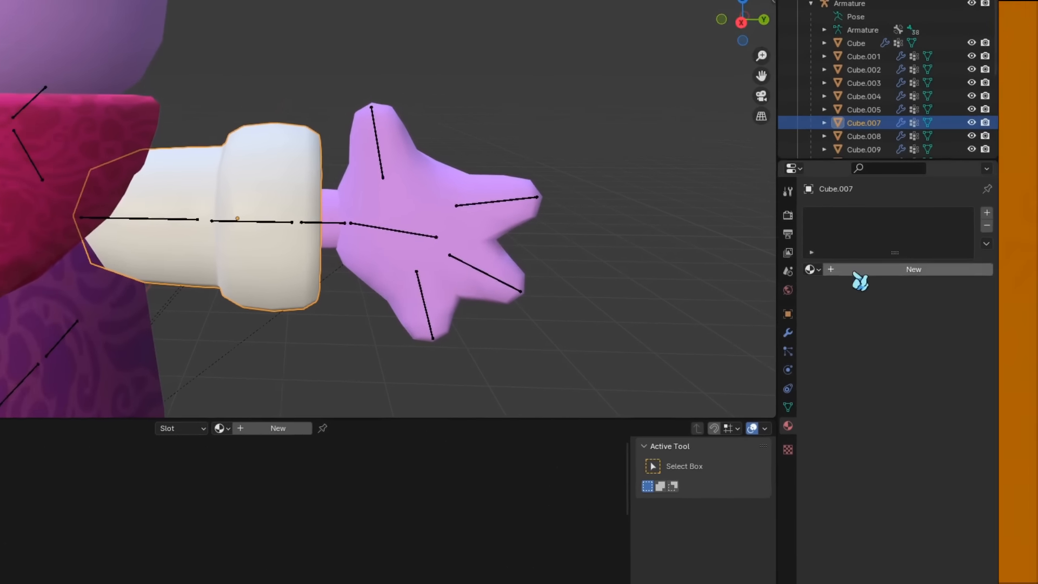
click(885, 285)
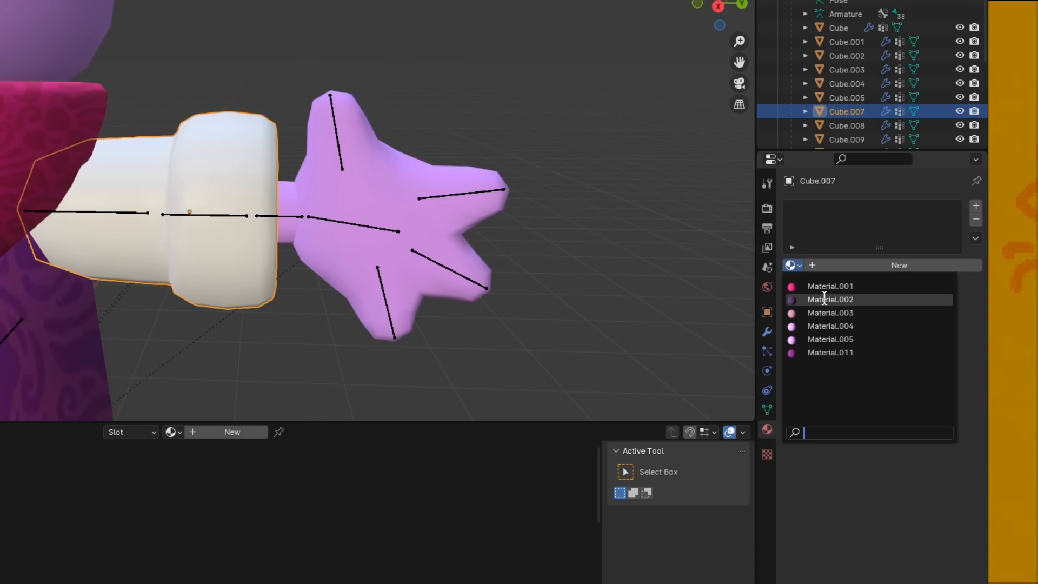
click(830, 353)
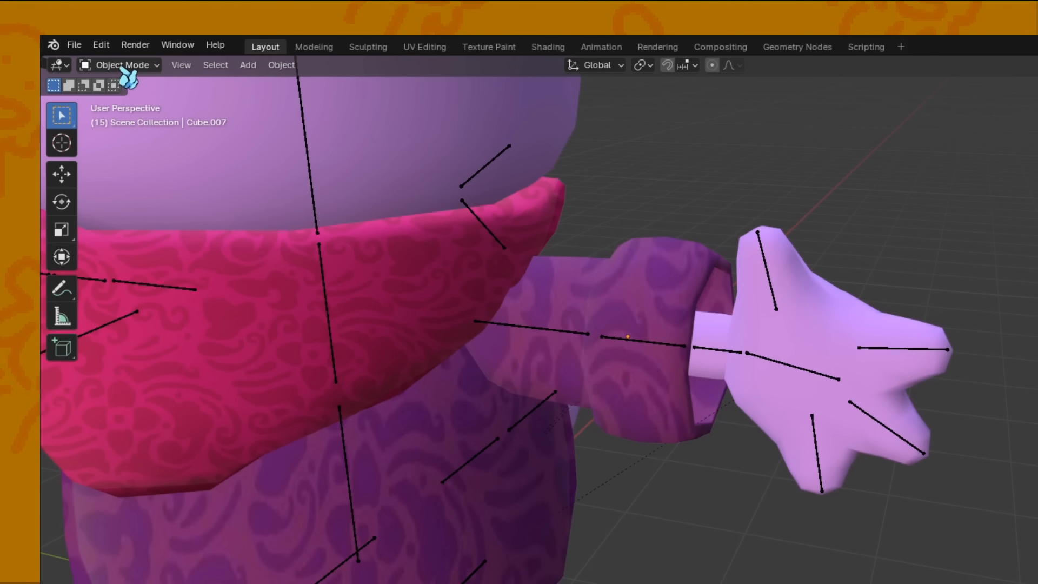
Step: Enter Edit Mode on the sleeve mesh with face selection active
click(124, 66)
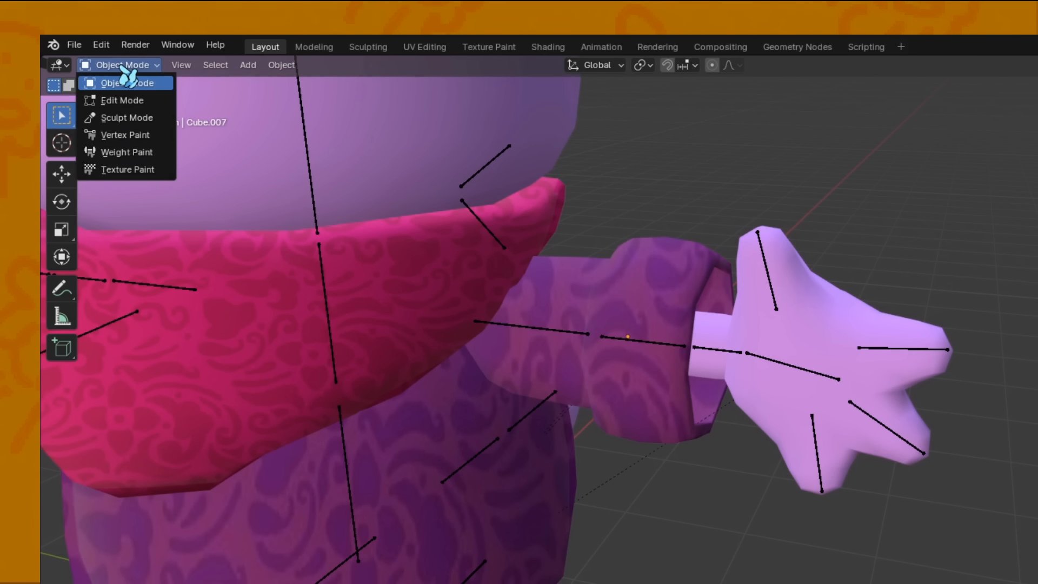
click(120, 102)
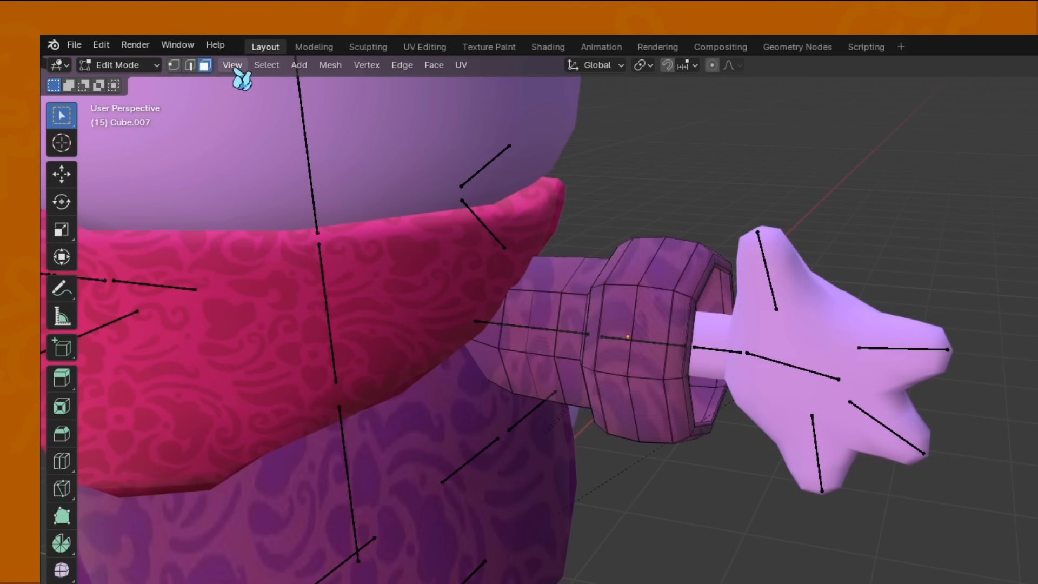
click(205, 66)
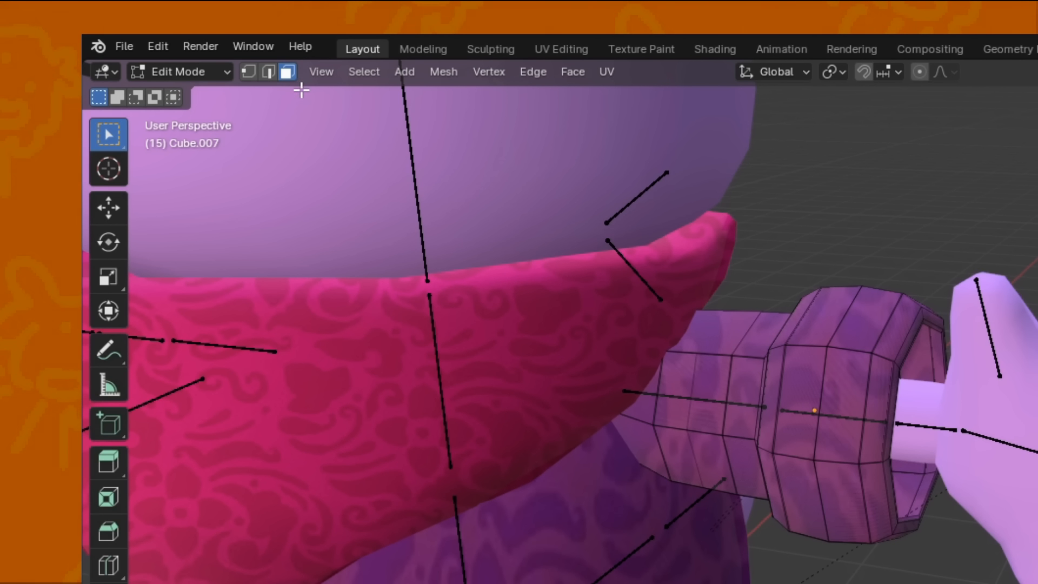
Step: Check the sleeve cuff in the side and back orthographic views, finishing in Right Orthographic view
key(KP_3)
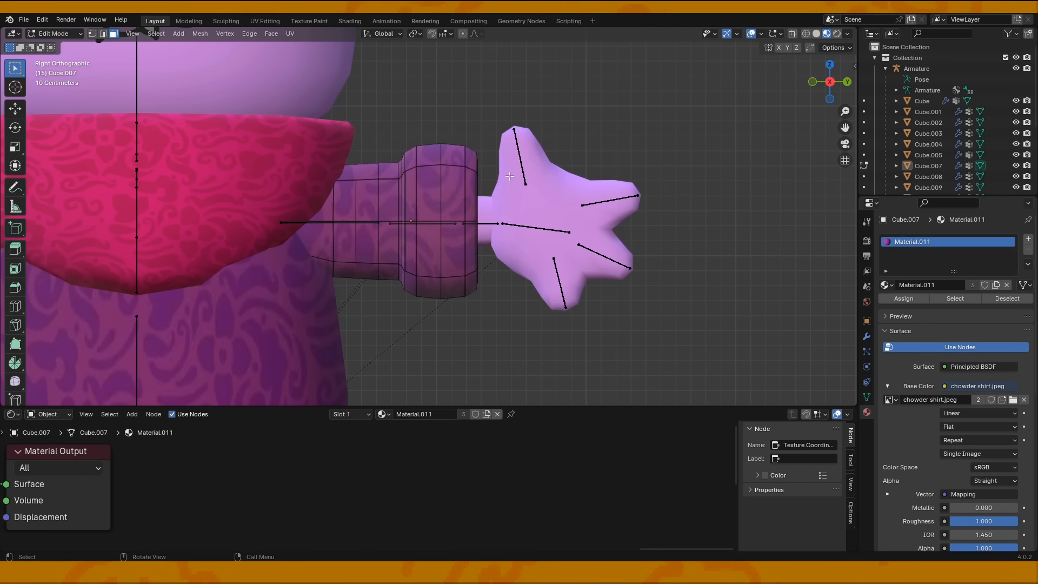
shift+middle_drag(510, 176, 518, 175)
drag(418, 109, 514, 320)
click(847, 82)
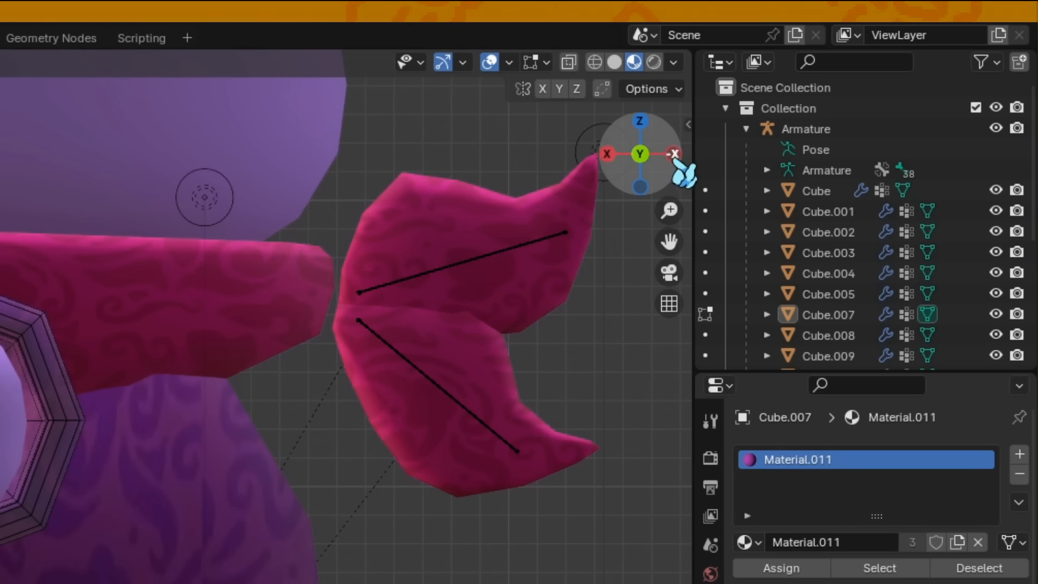
drag(656, 147, 679, 172)
click(674, 154)
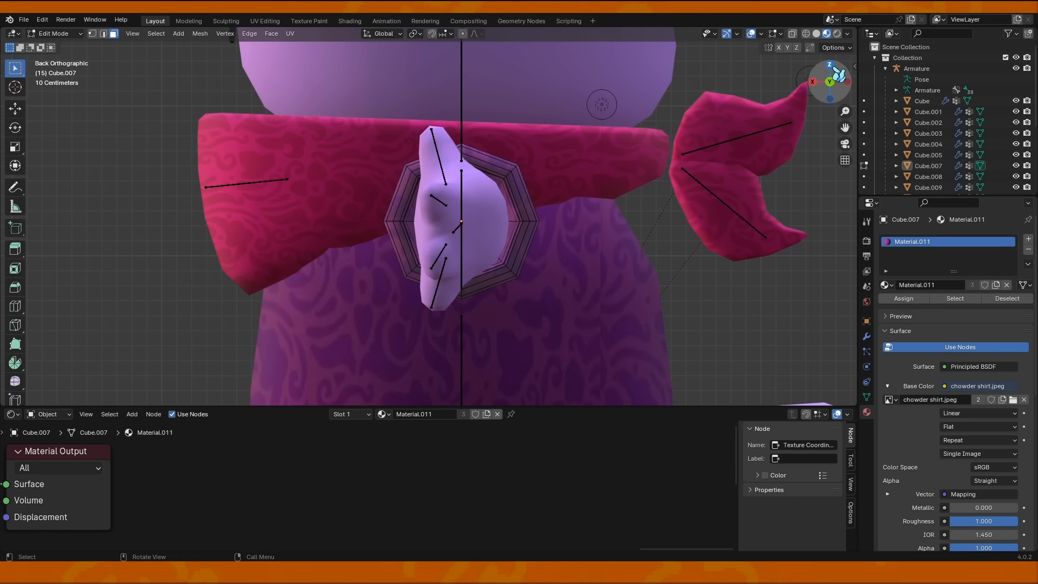
click(832, 66)
click(847, 82)
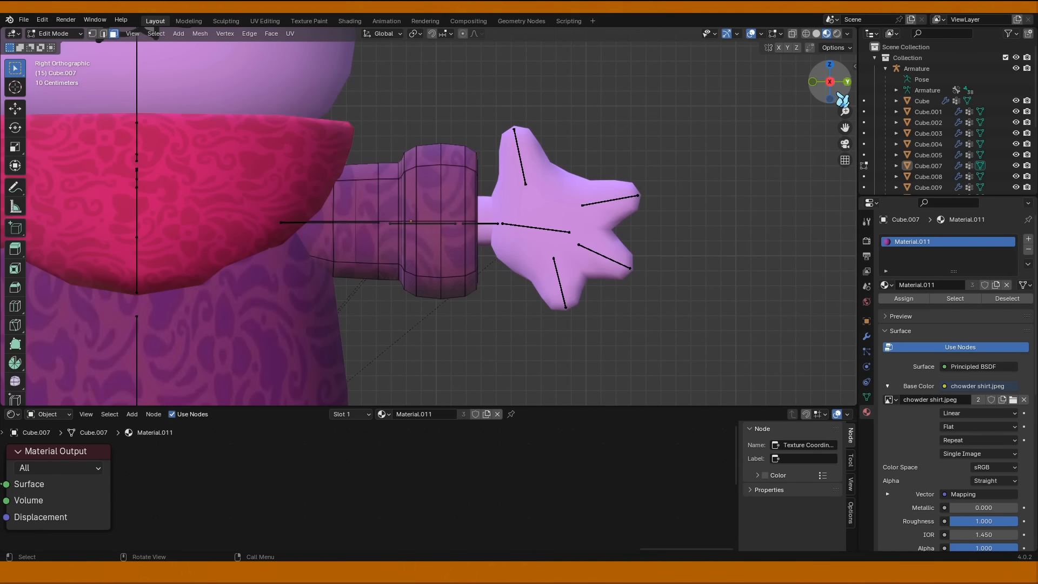
Step: Try to box-select the sleeve cuff's faces in Right Orthographic view without X-ray and check which faces are covered
click(830, 65)
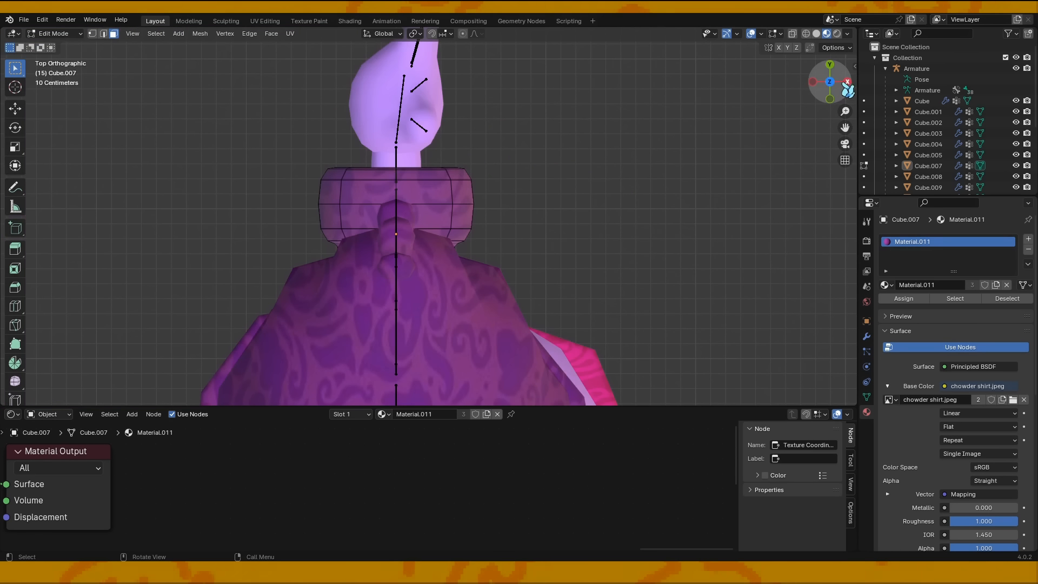
click(846, 82)
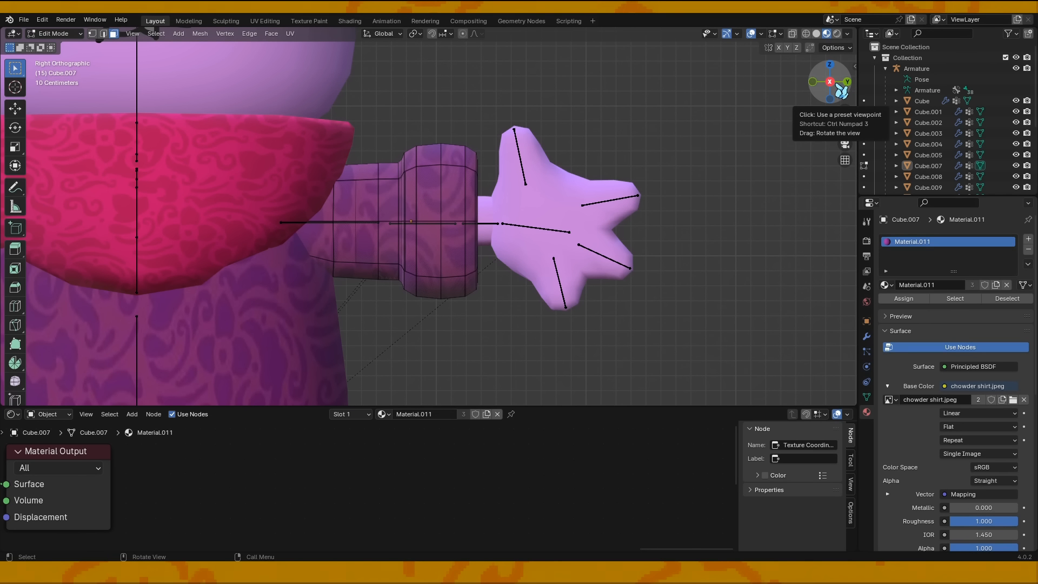
shift+middle_drag(522, 206, 531, 204)
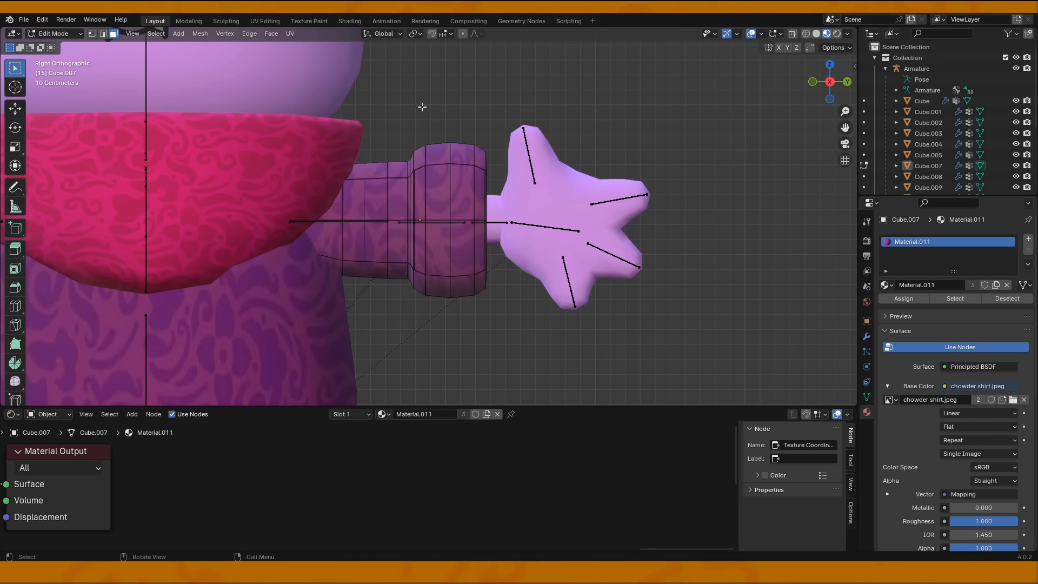
drag(513, 319, 514, 318)
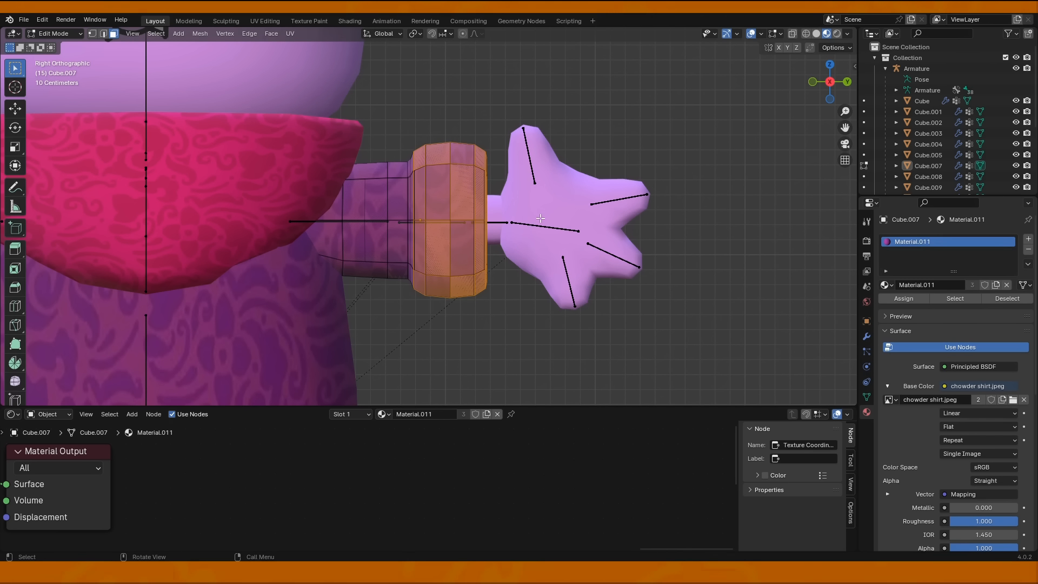
middle_drag(540, 218, 243, 203)
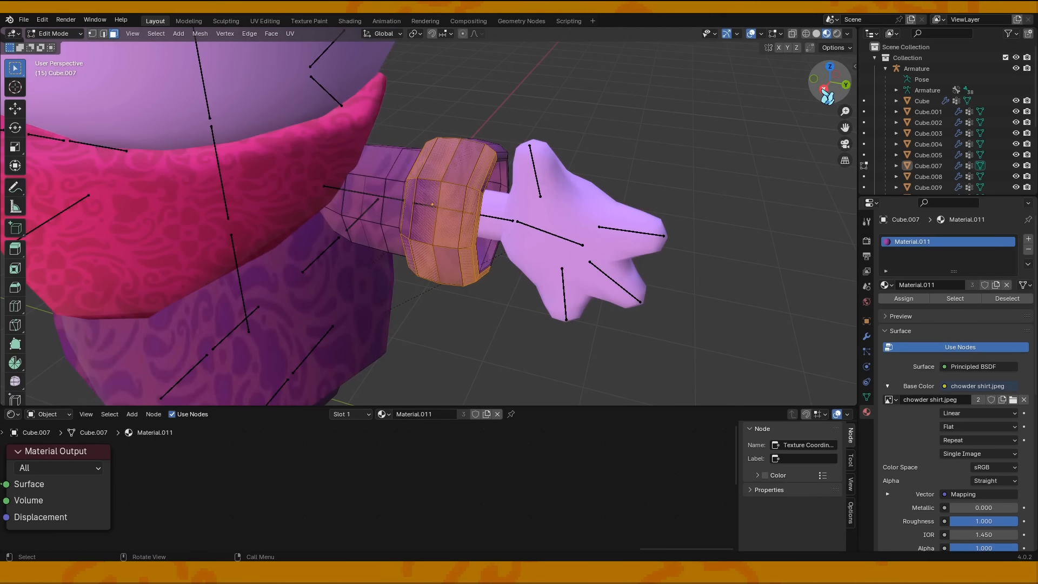
Step: Turn on X-ray and box-select all the sleeve cuff's faces through the mesh in Right Orthographic view
click(824, 89)
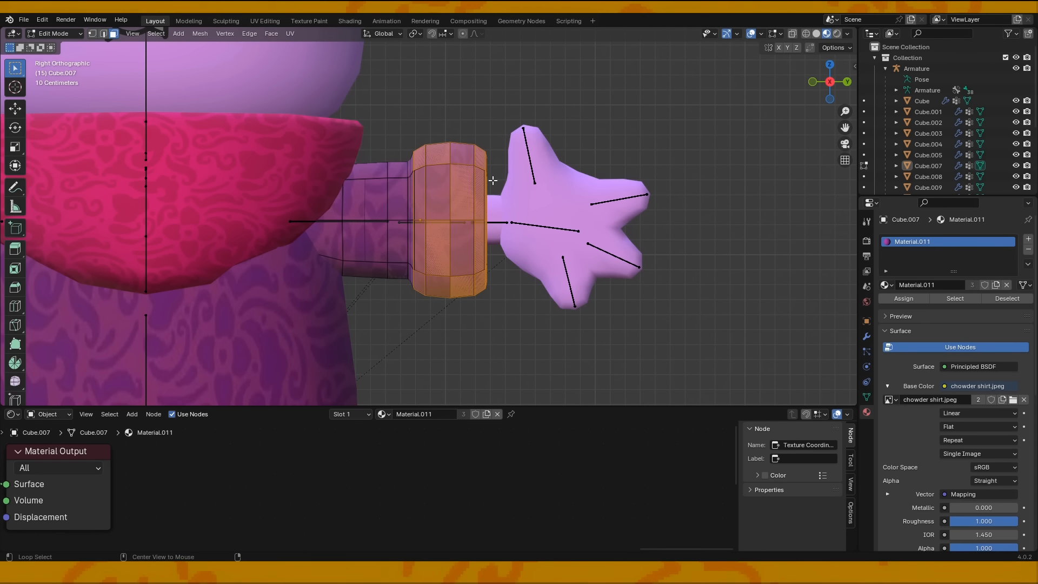
middle_drag(493, 180, 414, 125)
drag(416, 116, 519, 332)
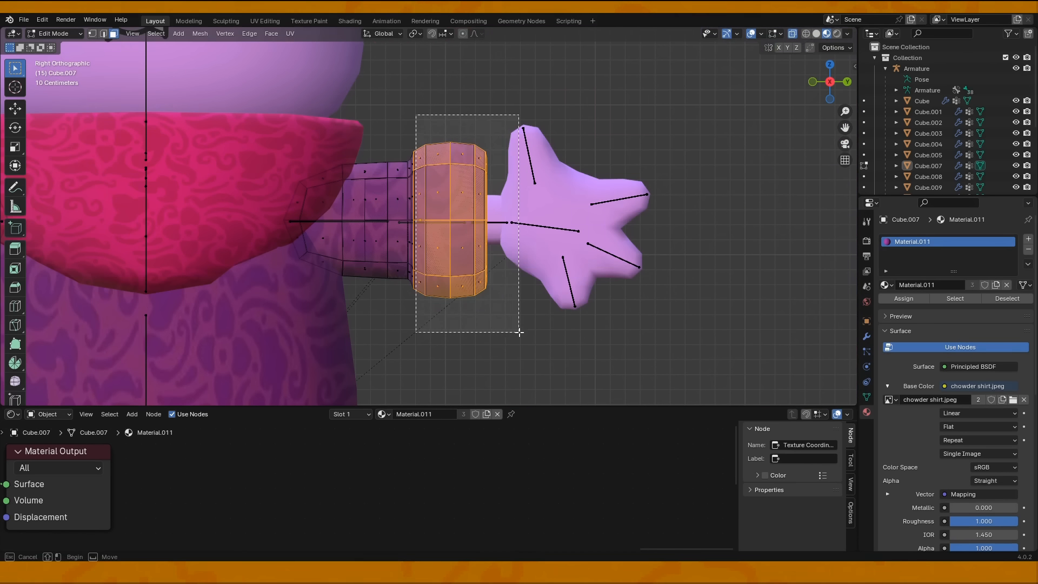
mouse_move(566, 213)
middle_down()
mouse_move(308, 227)
mouse_move(432, 179)
mouse_move(600, 269)
mouse_move(602, 224)
mouse_move(325, 184)
mouse_move(459, 254)
mouse_move(584, 221)
middle_up()
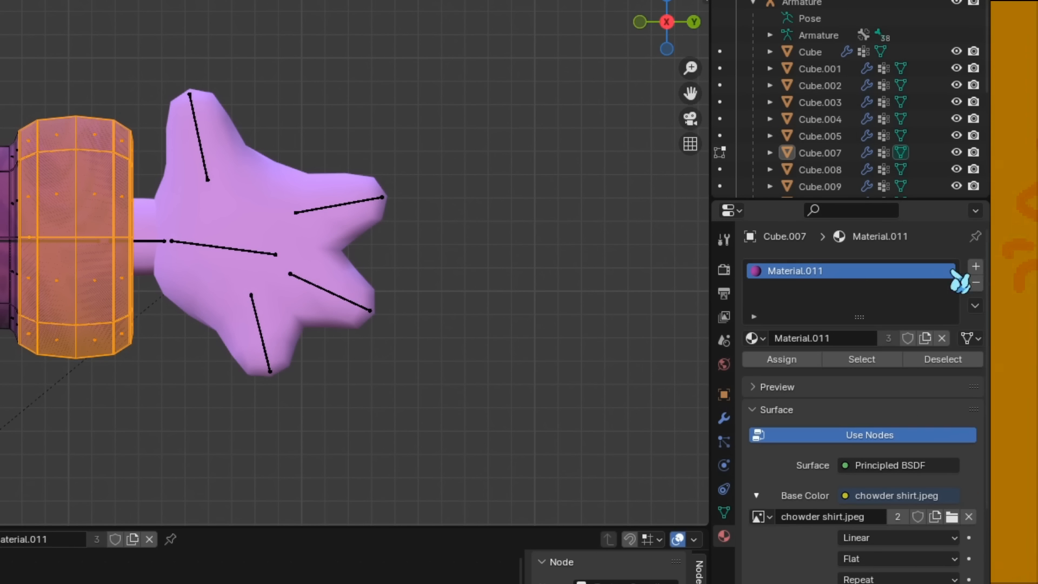
Step: Add a second material slot to Cube.007 and link the existing pink Material.001 to it
click(977, 266)
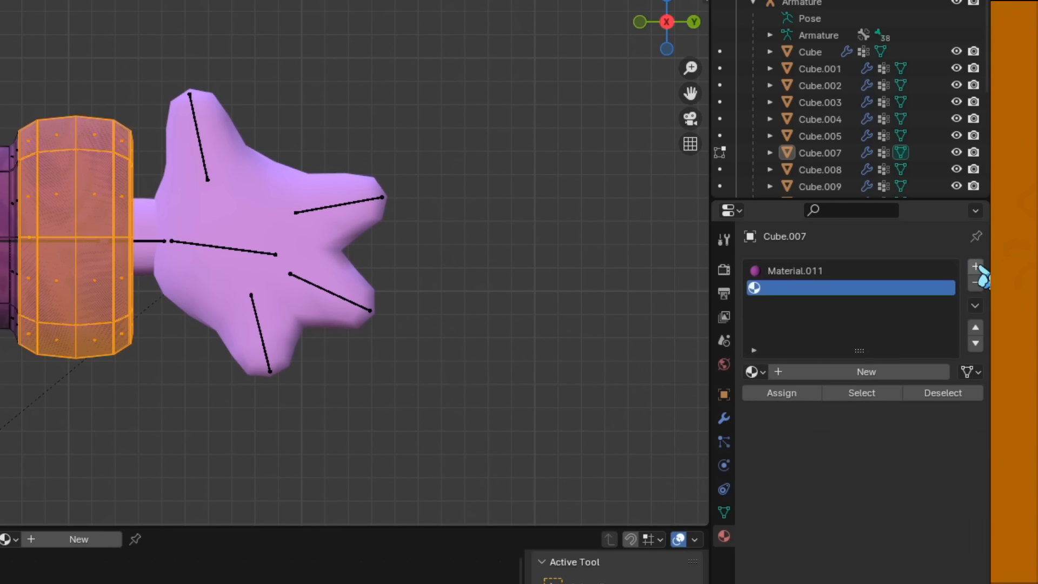
click(756, 374)
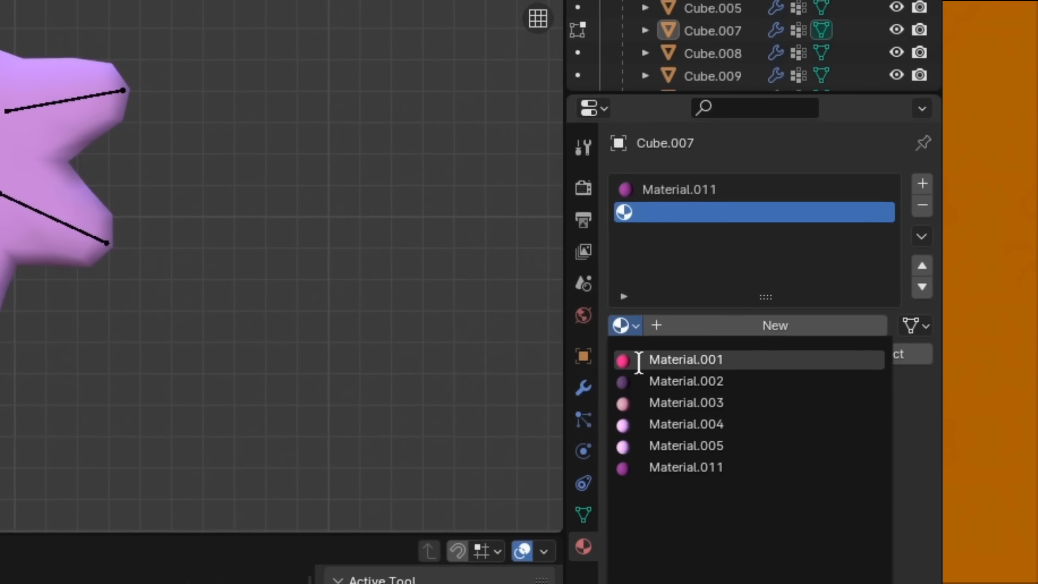
click(757, 377)
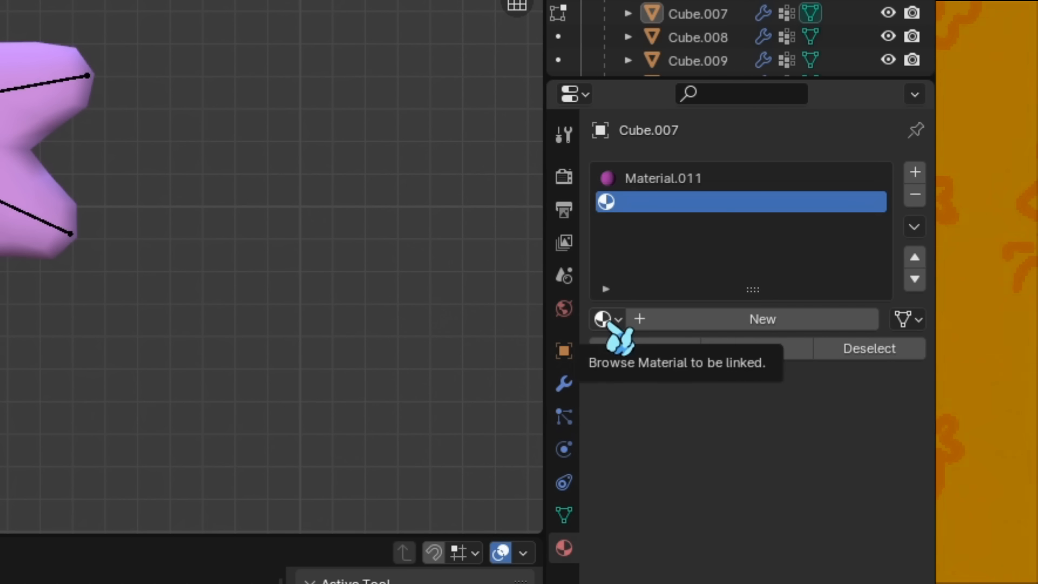
click(604, 320)
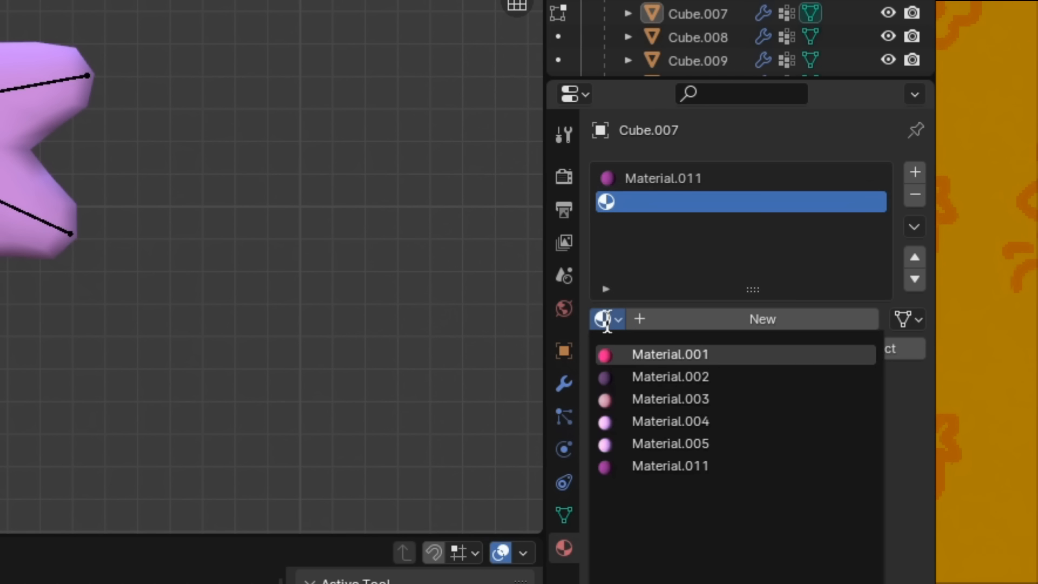
click(622, 356)
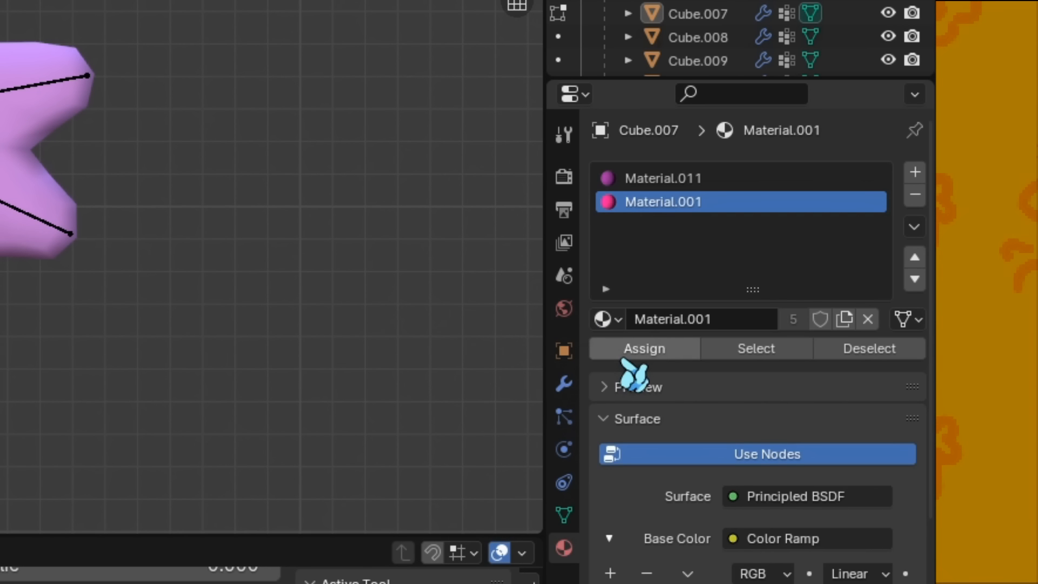
Step: Compare the Material.011 and Material.001 slots by alternating between them, ending with Material.001 active
click(678, 182)
click(678, 202)
click(679, 183)
click(683, 204)
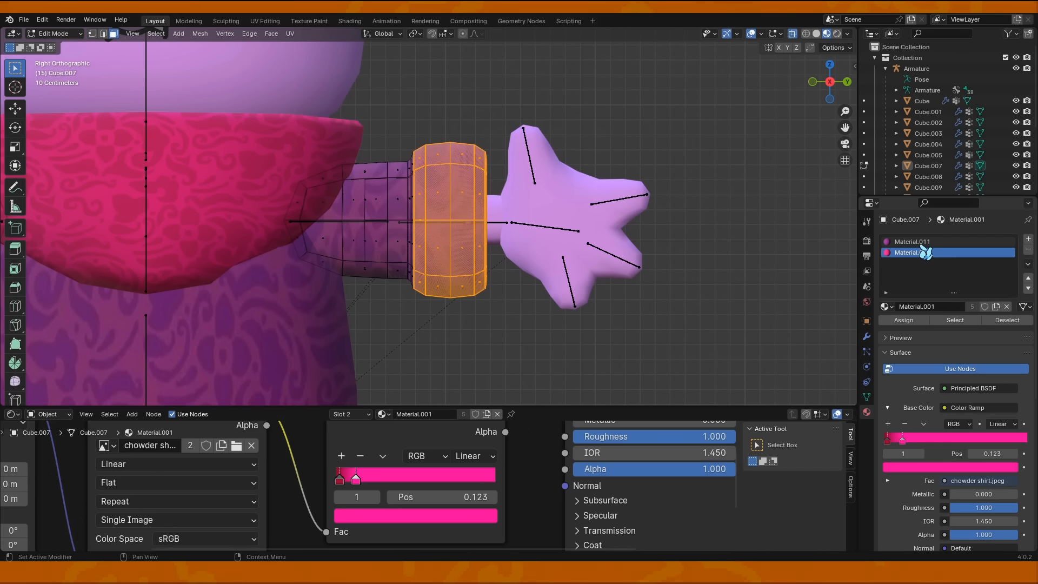
click(679, 182)
click(680, 201)
click(679, 181)
click(679, 200)
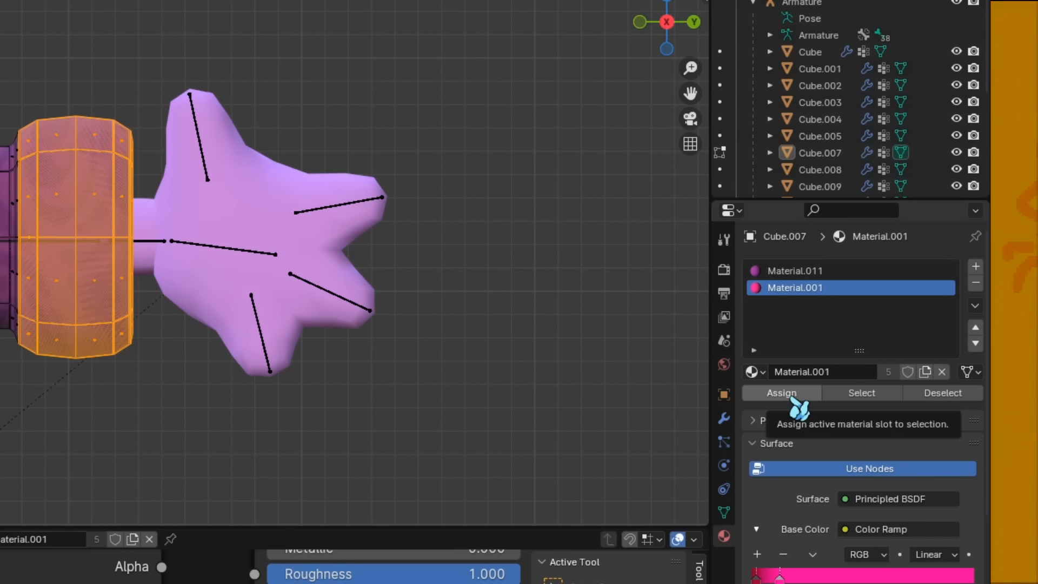
Step: Assign Material.001 to the selected cuff faces, clear the selection and return to Object Mode
click(910, 324)
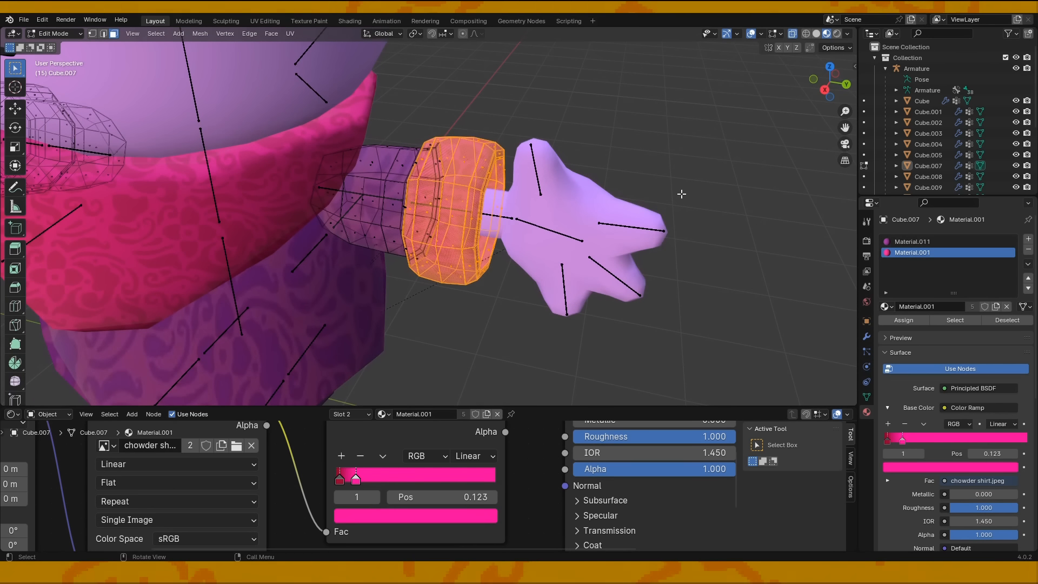
click(682, 194)
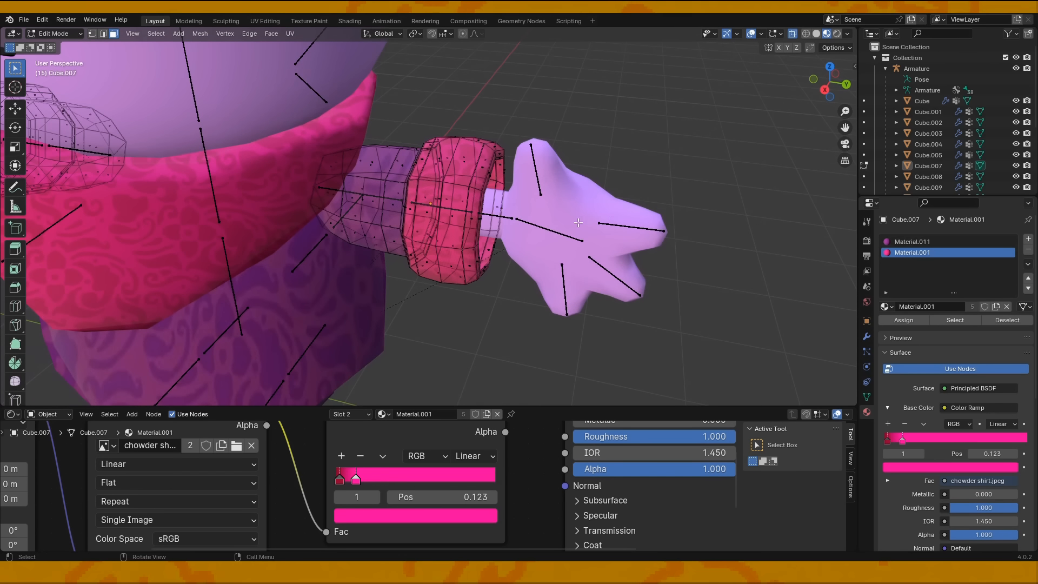
middle_drag(578, 209, 468, 170)
click(59, 33)
click(54, 46)
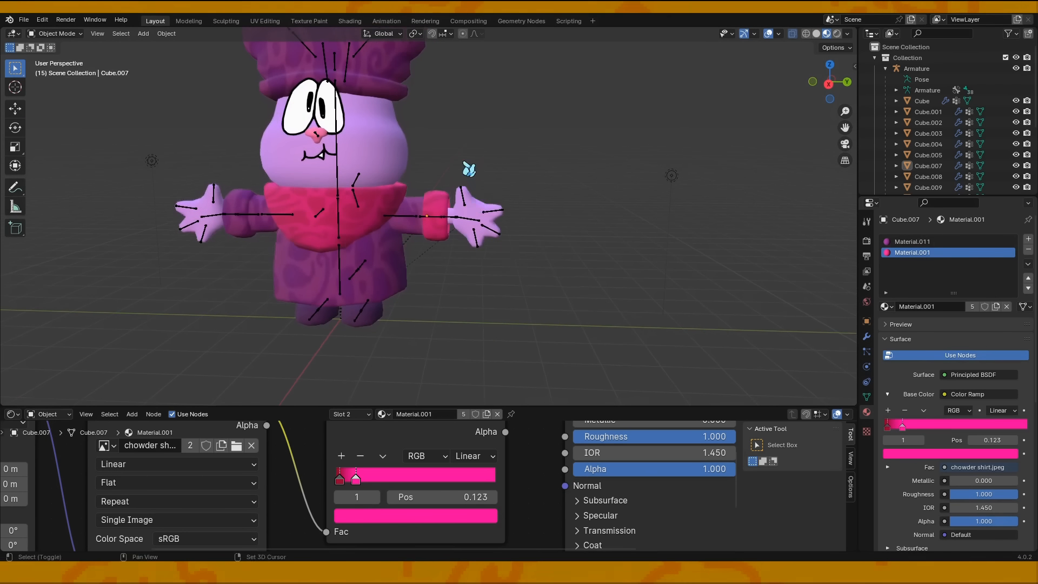
Step: Enter Edit Mode on the hat object Cube.014 and box-select the character's left half of it in Right Orthographic view
shift+middle_drag(406, 86, 452, 270)
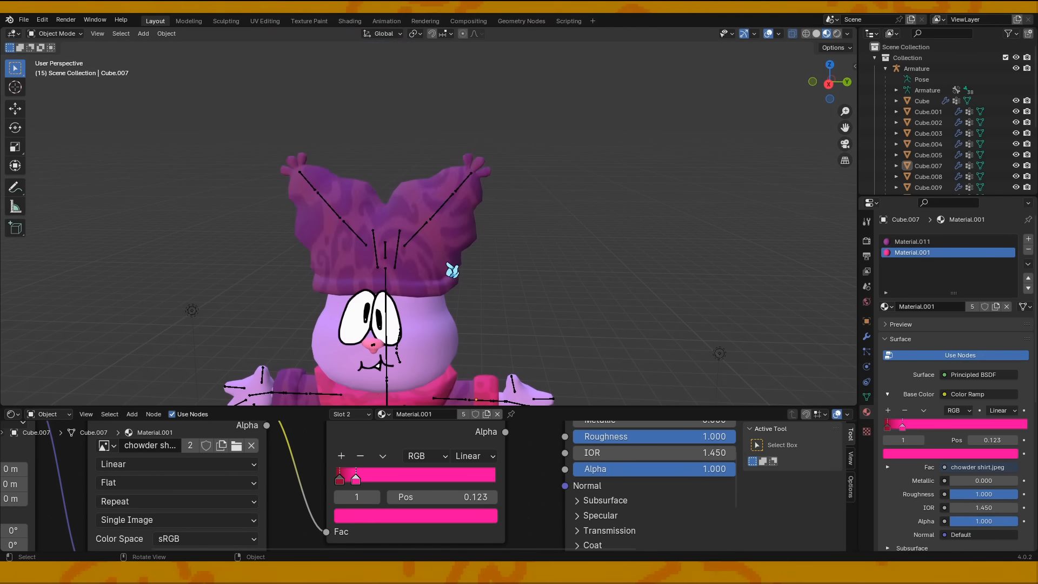
click(78, 34)
click(51, 51)
shift+middle_drag(394, 173, 476, 179)
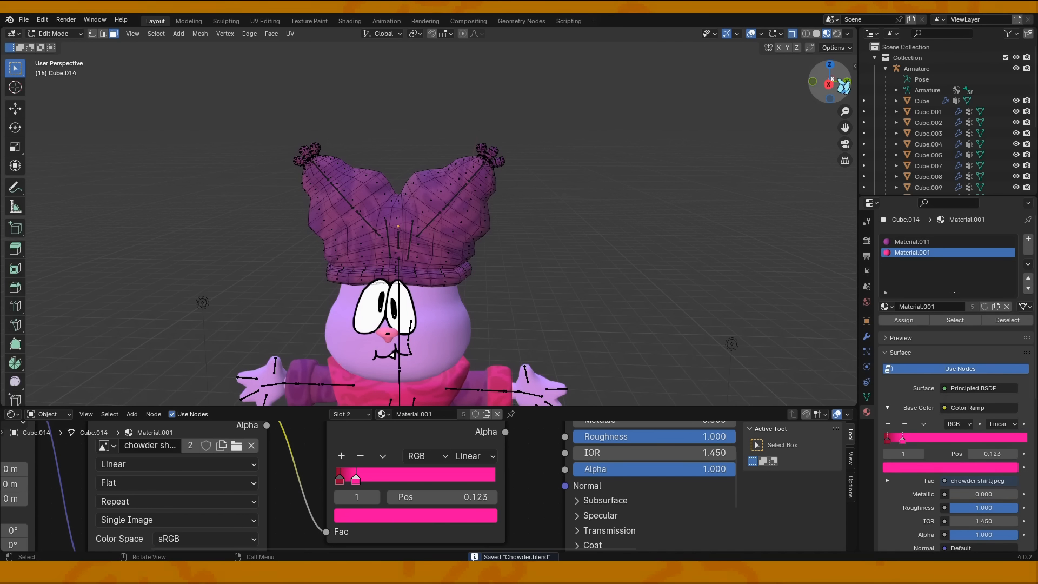
alt+middle_drag(454, 222, 470, 223)
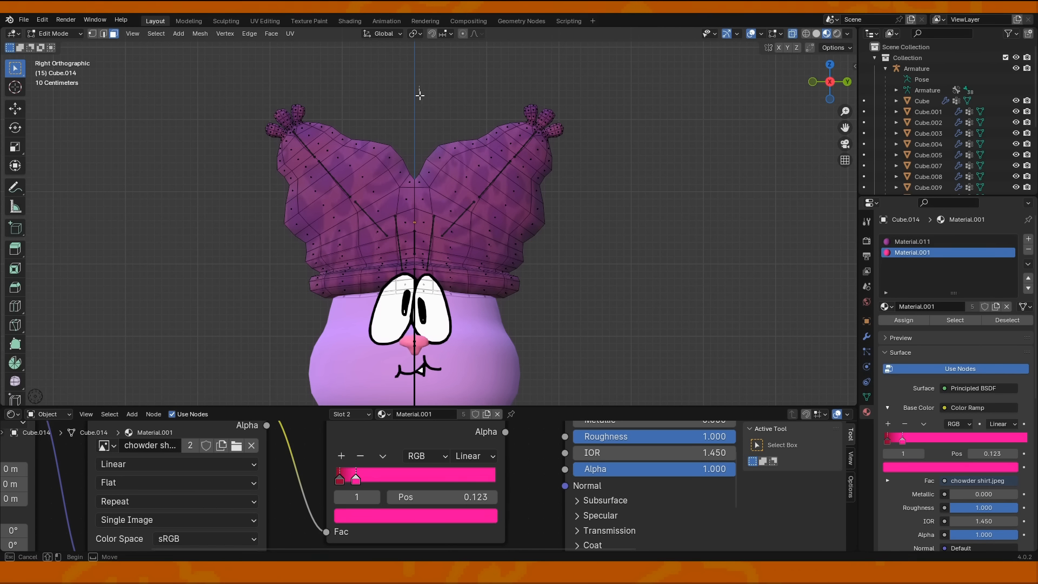
drag(416, 87, 587, 312)
mouse_move(620, 244)
middle_down()
mouse_move(617, 275)
mouse_move(633, 255)
middle_up()
Step: Assign the pink Material.001 to the selected half of the hat and return to Object Mode
click(903, 320)
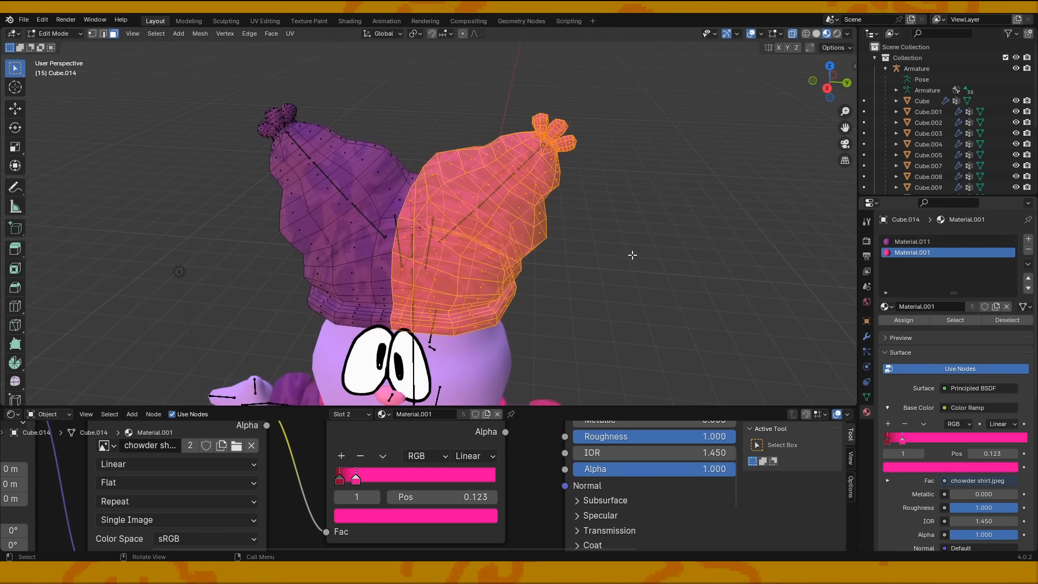
click(56, 33)
click(59, 46)
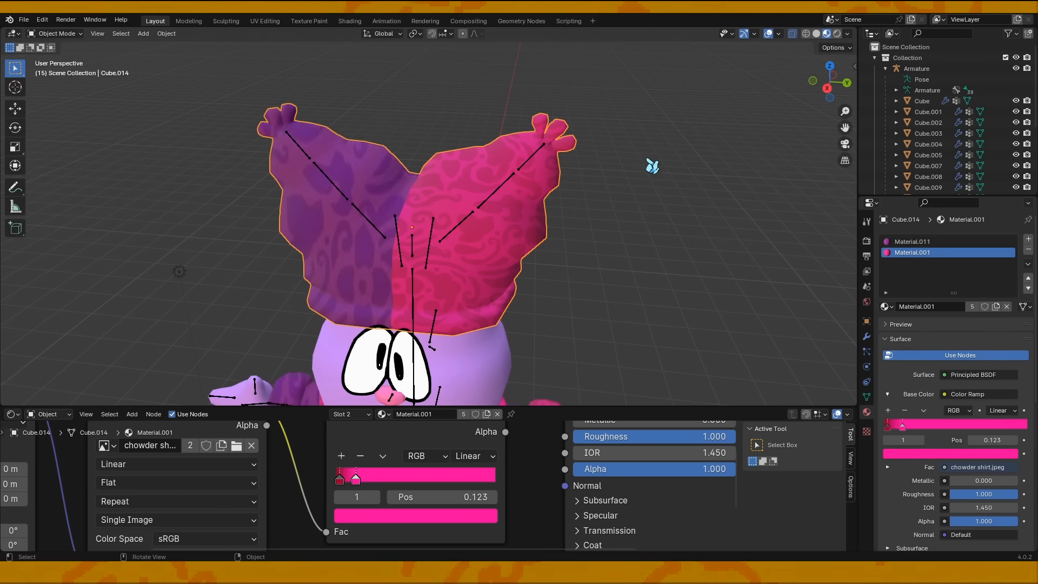
middle_drag(653, 167, 559, 239)
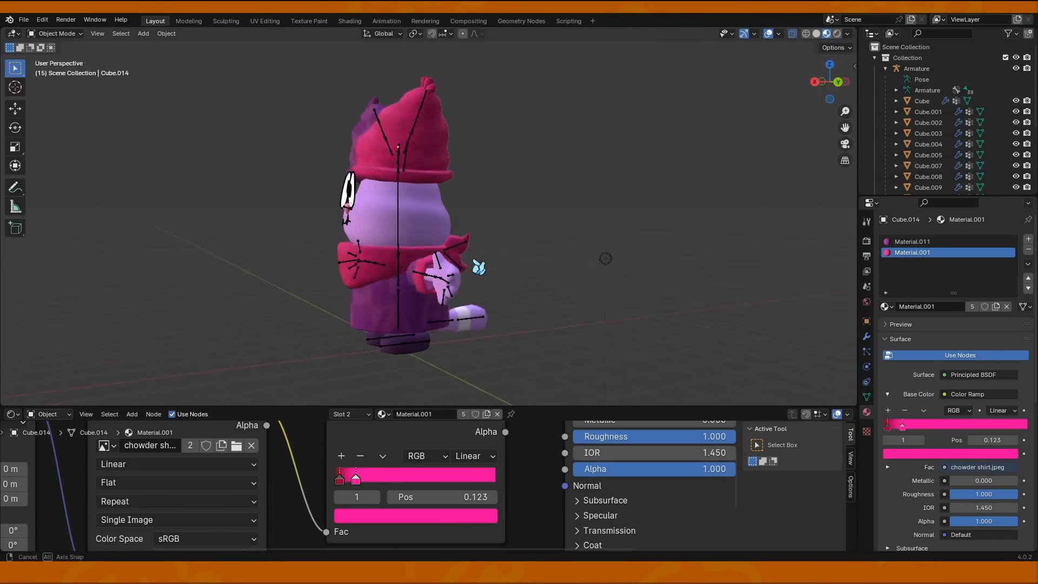